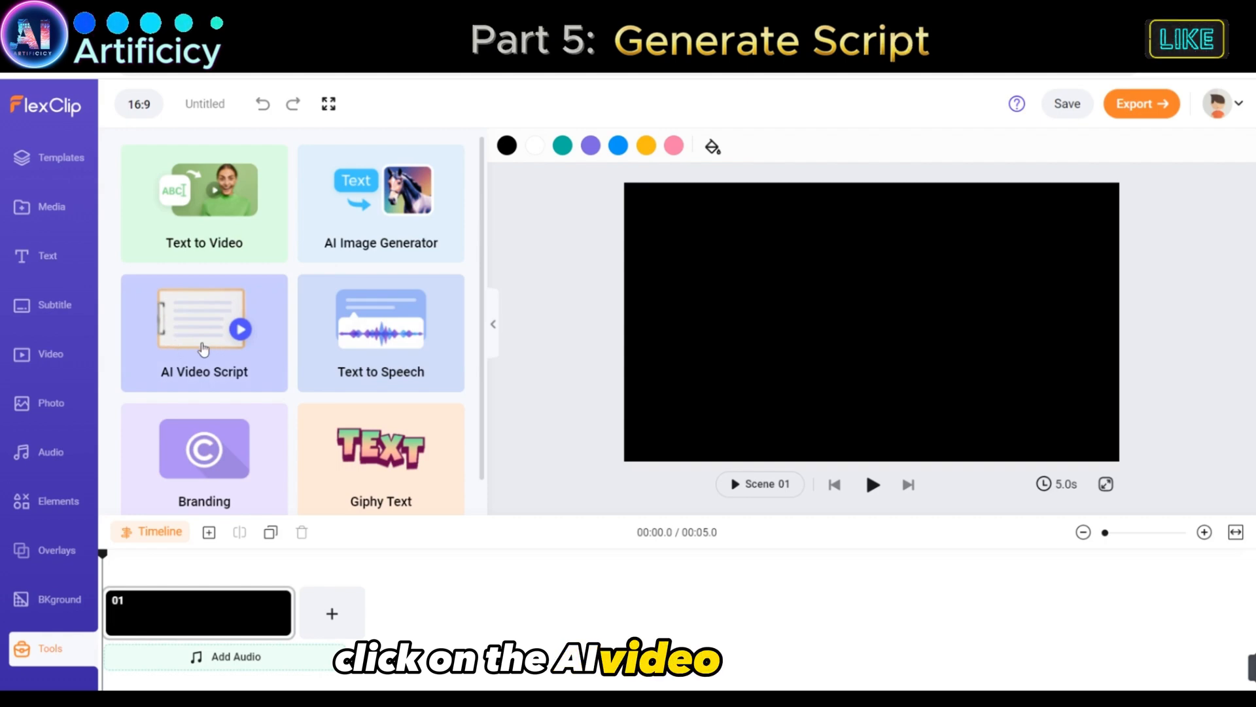
# Step: Generate a medium-duration AI video script on the topic "10 facts of wild life animales" and review it
pyautogui.click(209, 345)
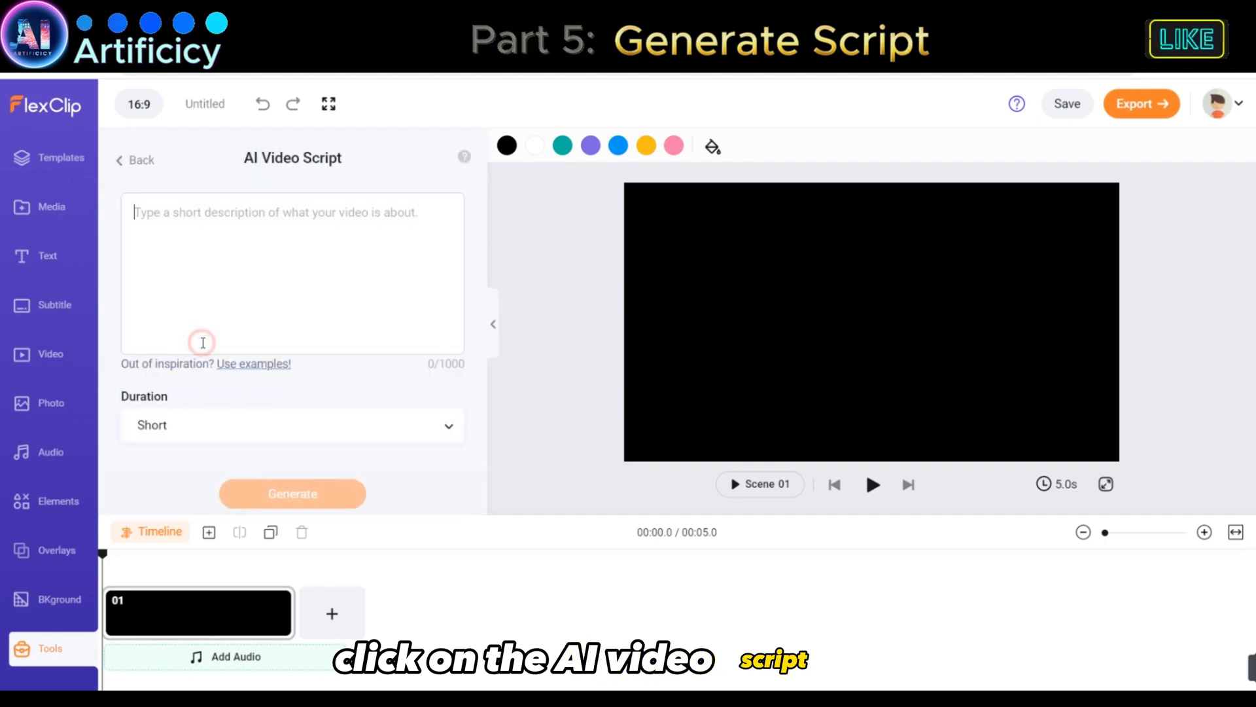
pyautogui.click(214, 223)
pyautogui.write('10 facts of wild life animales')
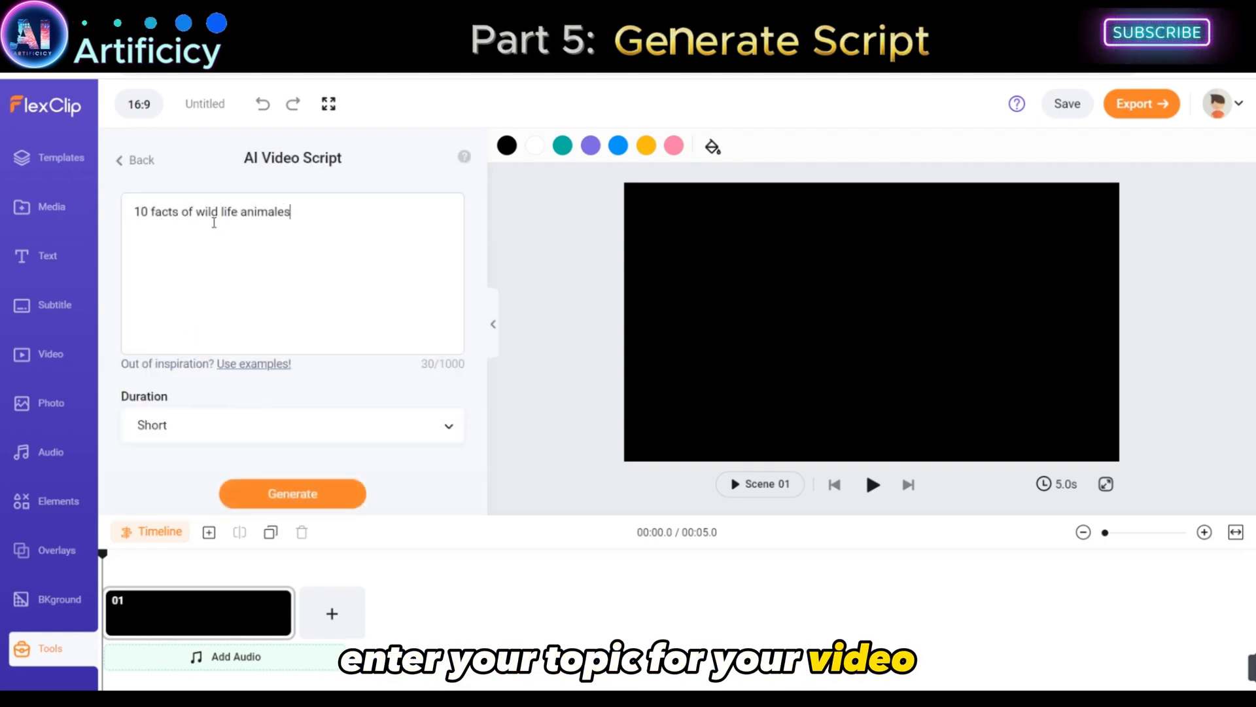
pyautogui.click(208, 413)
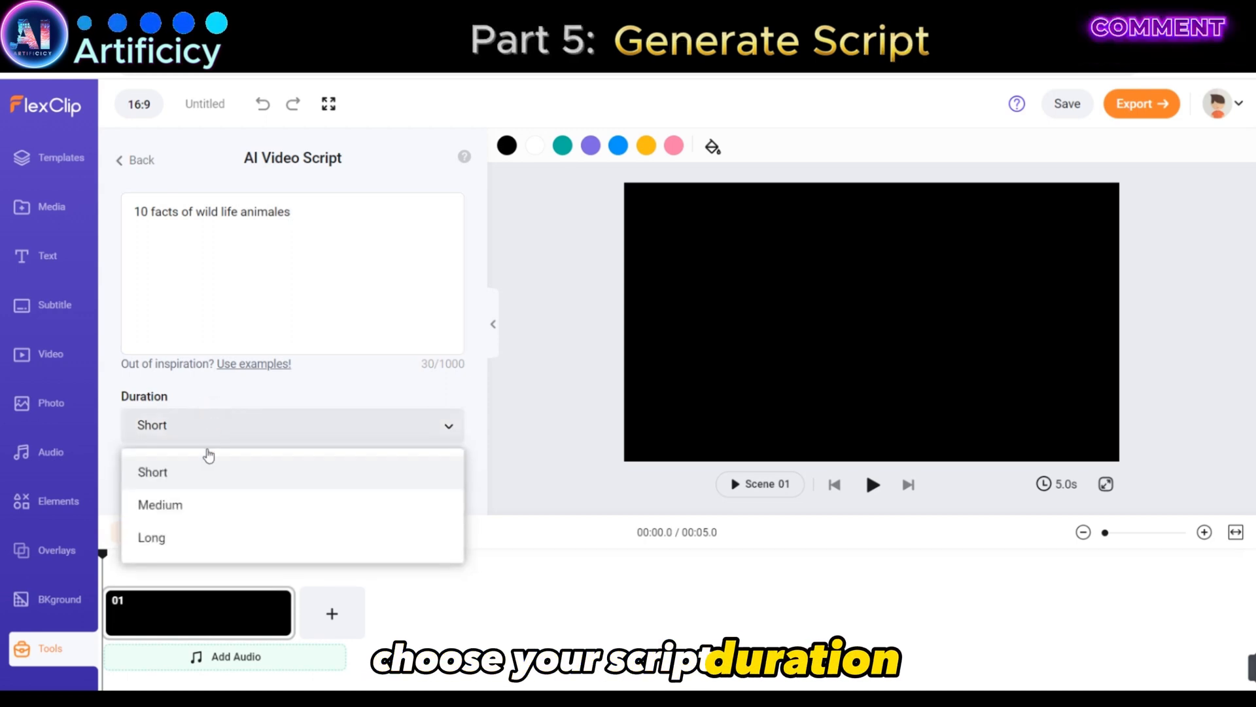
pyautogui.click(191, 509)
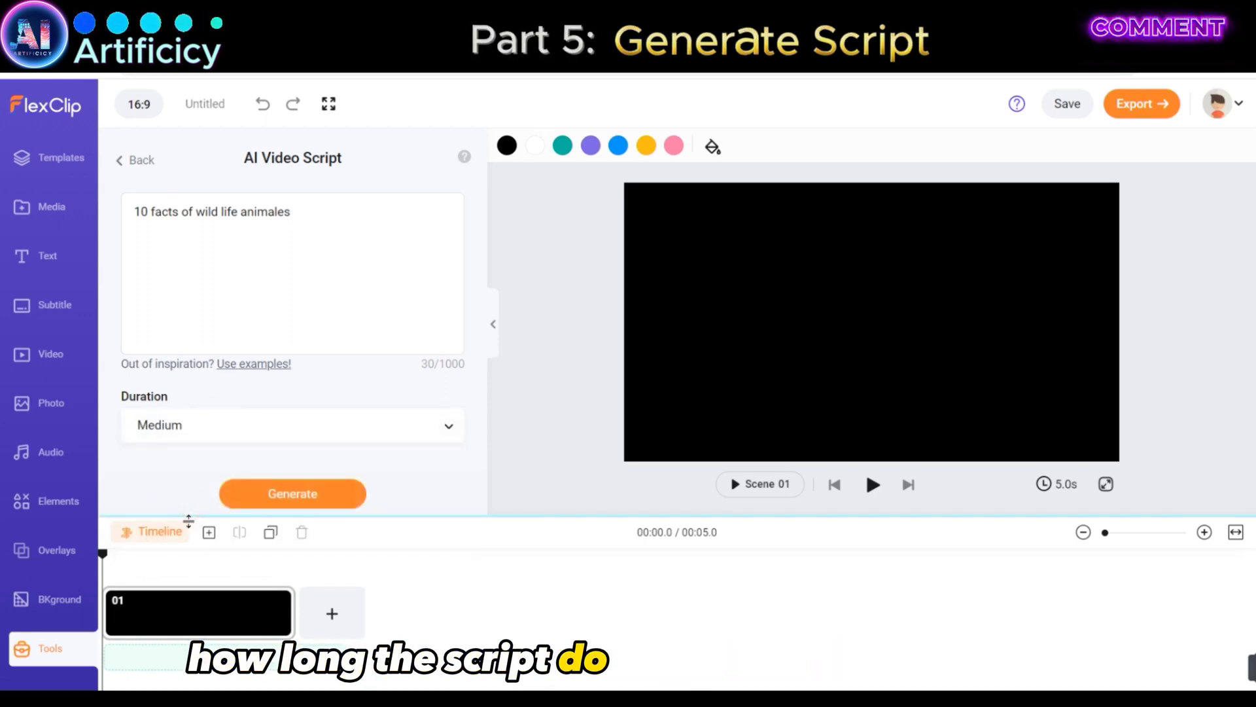
pyautogui.click(305, 505)
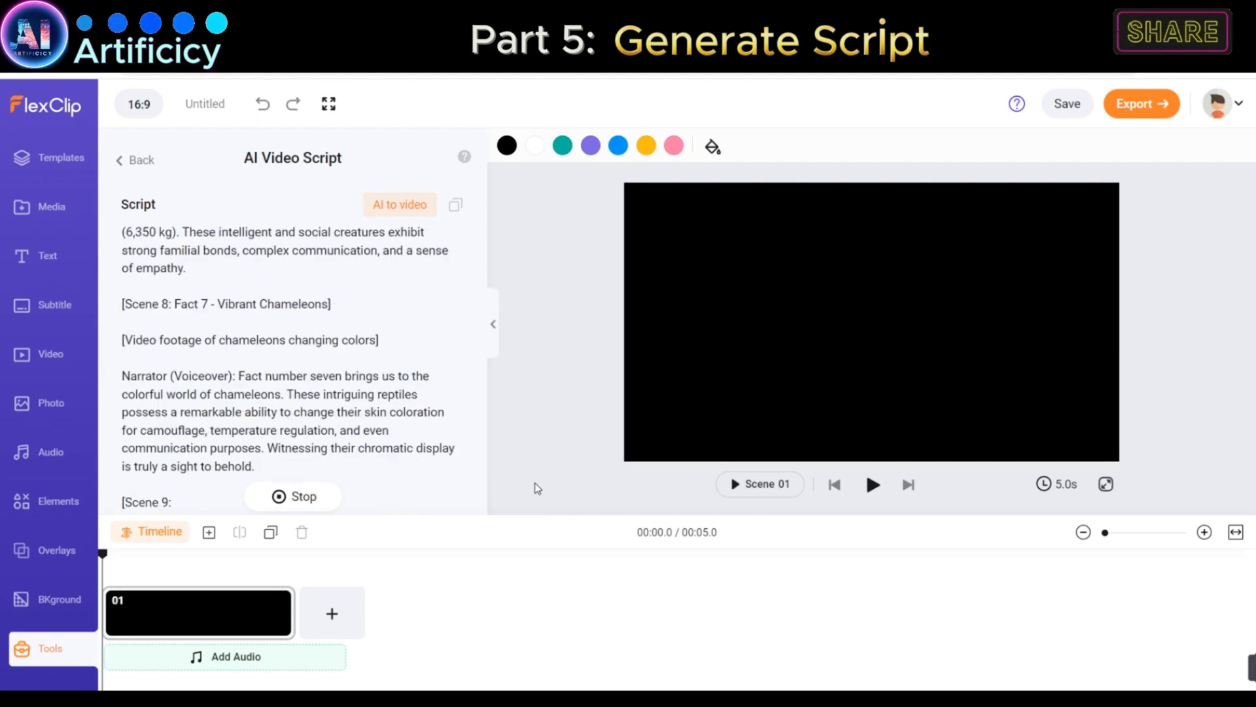
pyautogui.moveTo(483, 502); pyautogui.dragTo(491, 292)
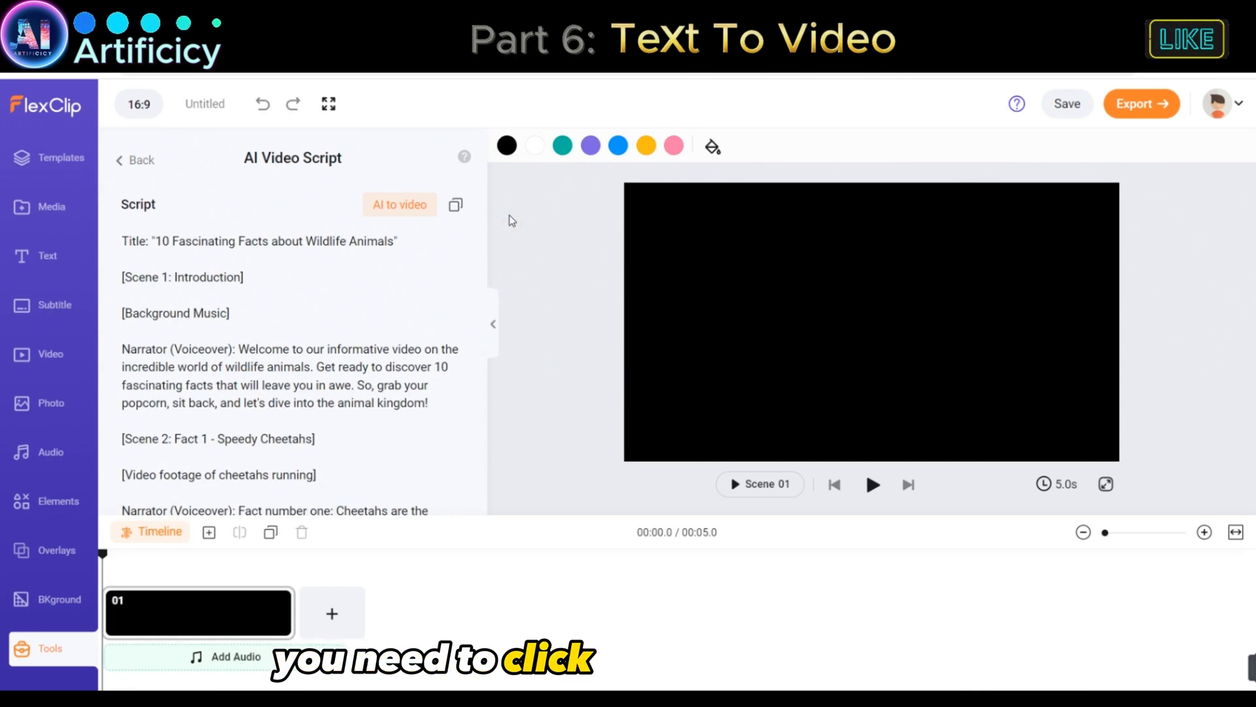
# Step: Convert the generated script to a video using AI Creation and the subtitle style with the semi-transparent dark box
pyautogui.click(402, 206)
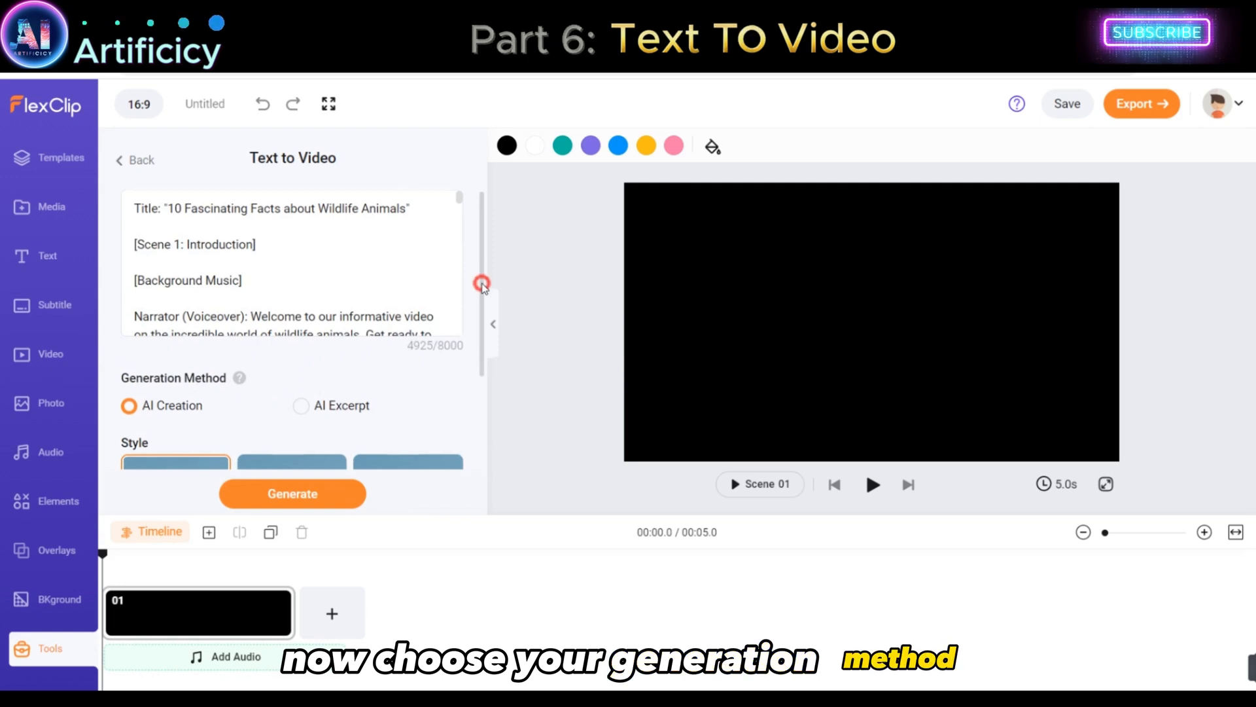
pyautogui.moveTo(481, 283); pyautogui.dragTo(482, 354)
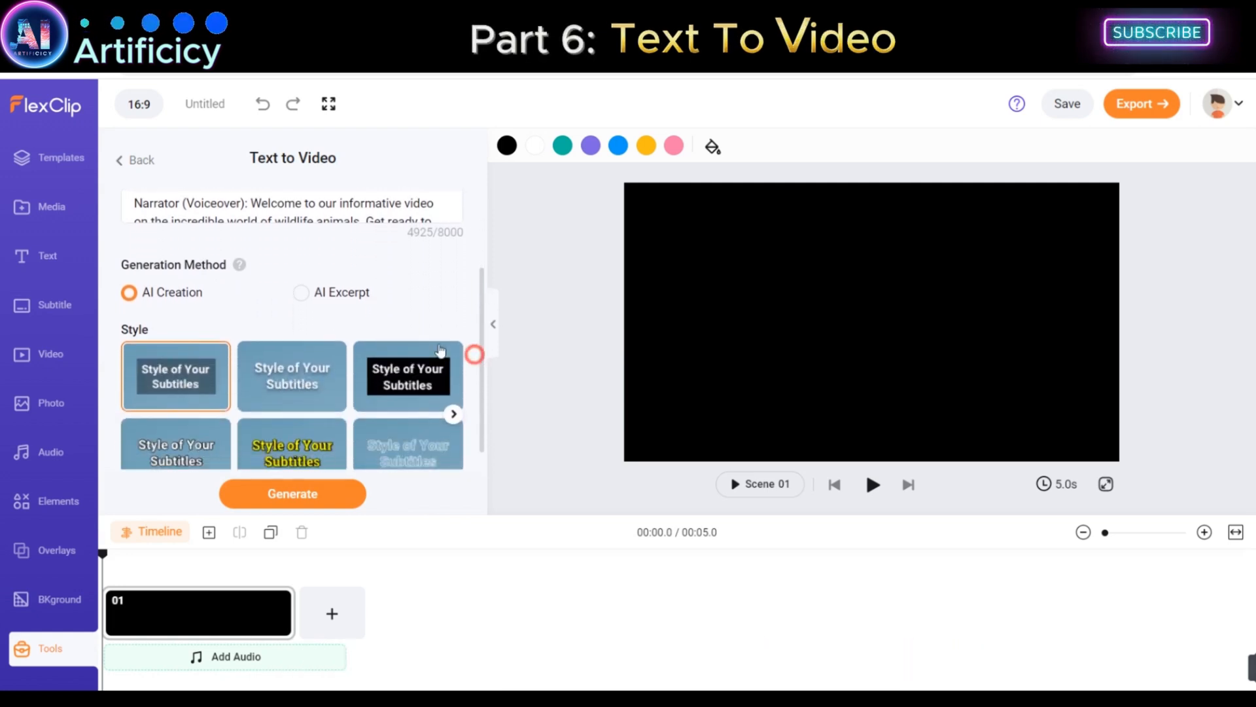
pyautogui.click(323, 296)
pyautogui.click(158, 294)
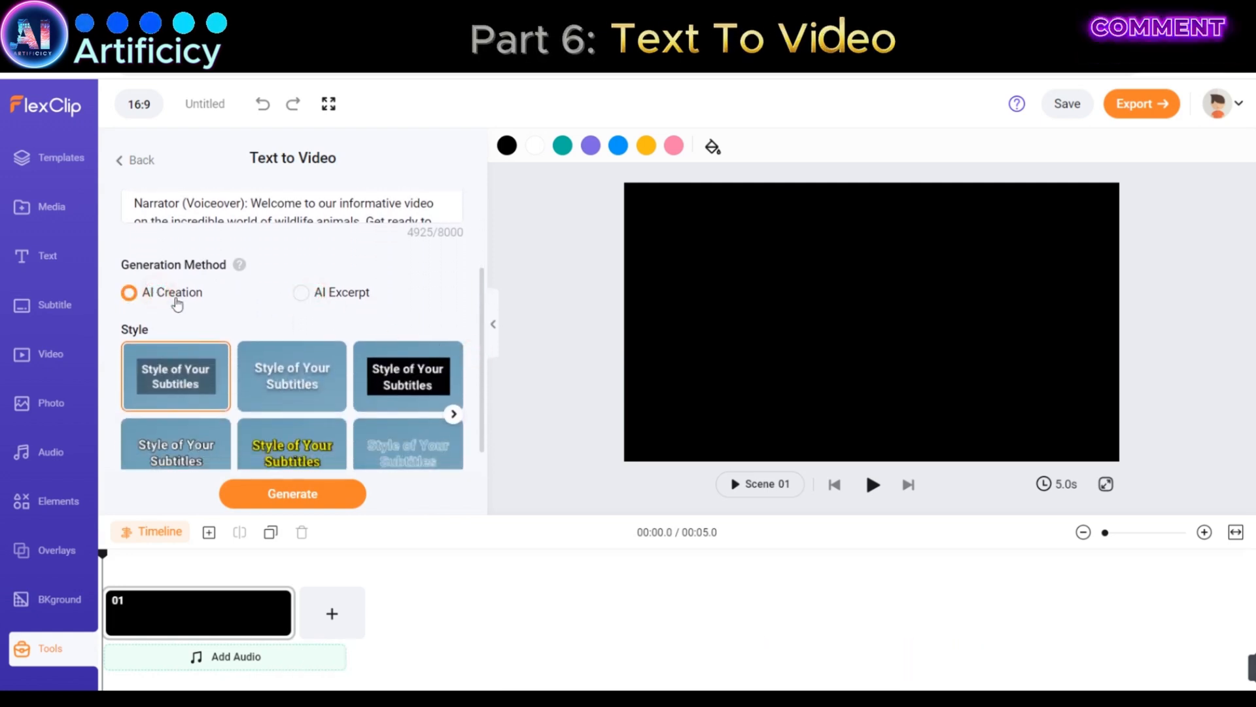
pyautogui.moveTo(482, 325); pyautogui.dragTo(481, 365)
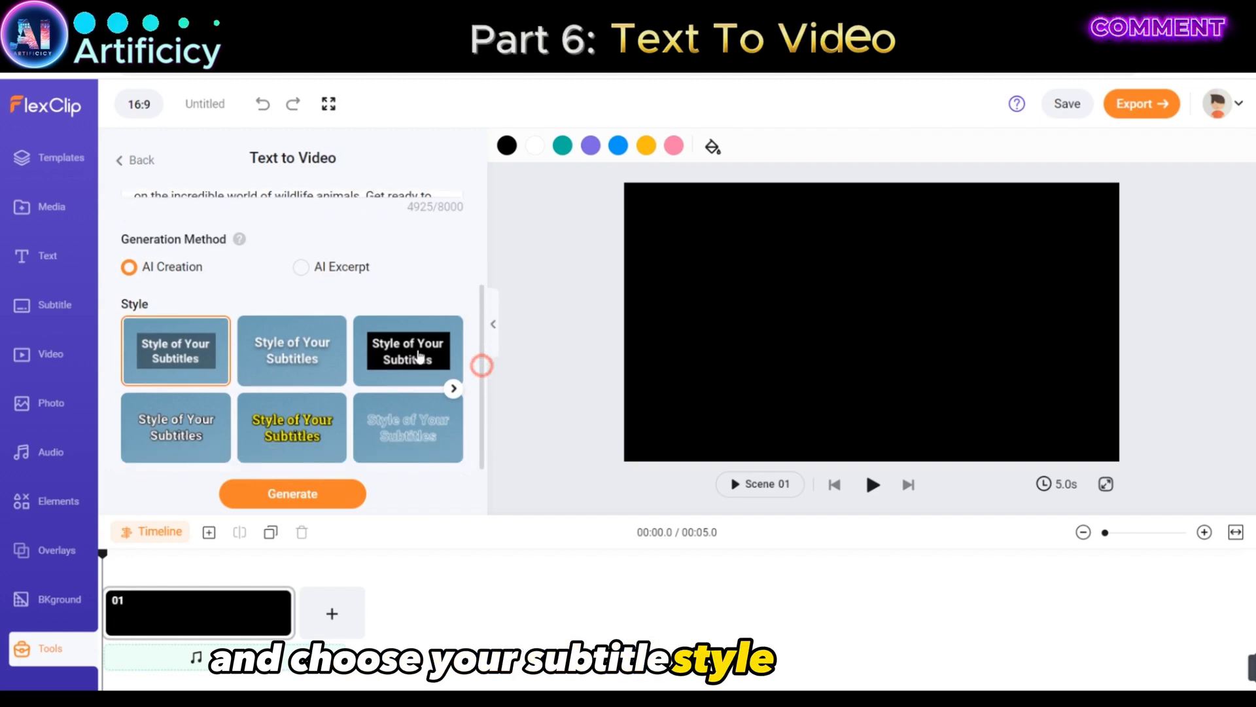
pyautogui.click(159, 370)
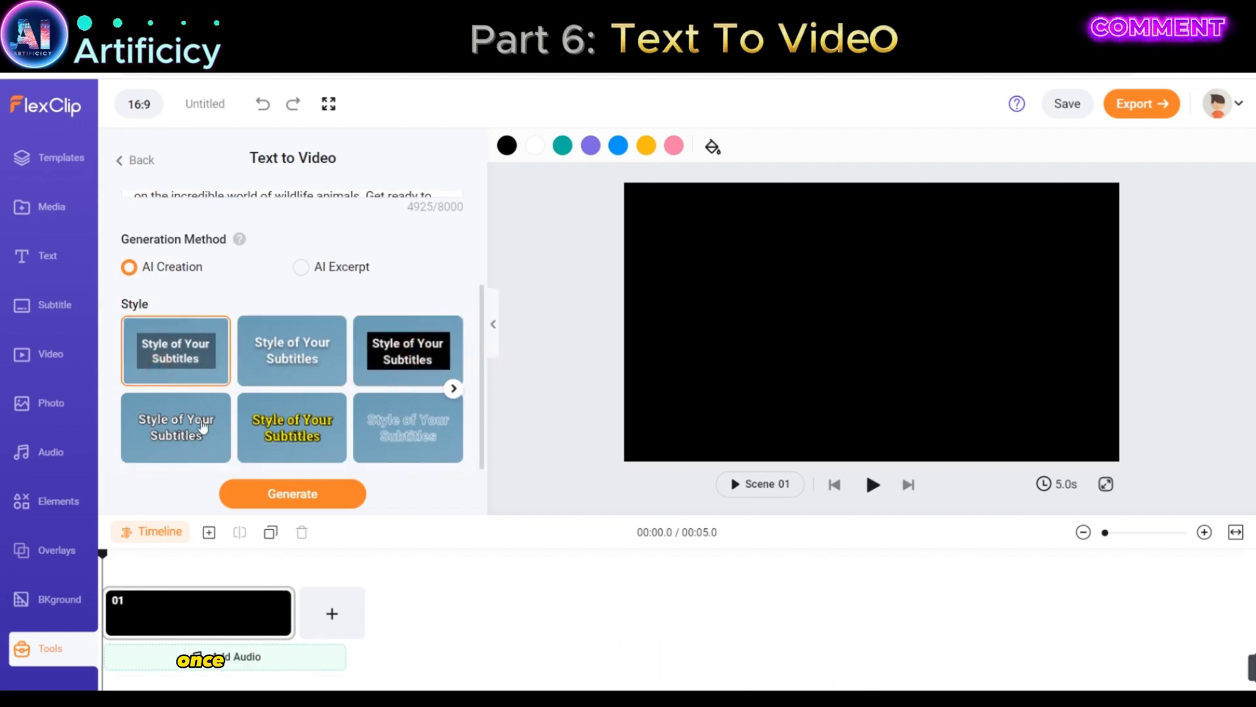
pyautogui.click(293, 497)
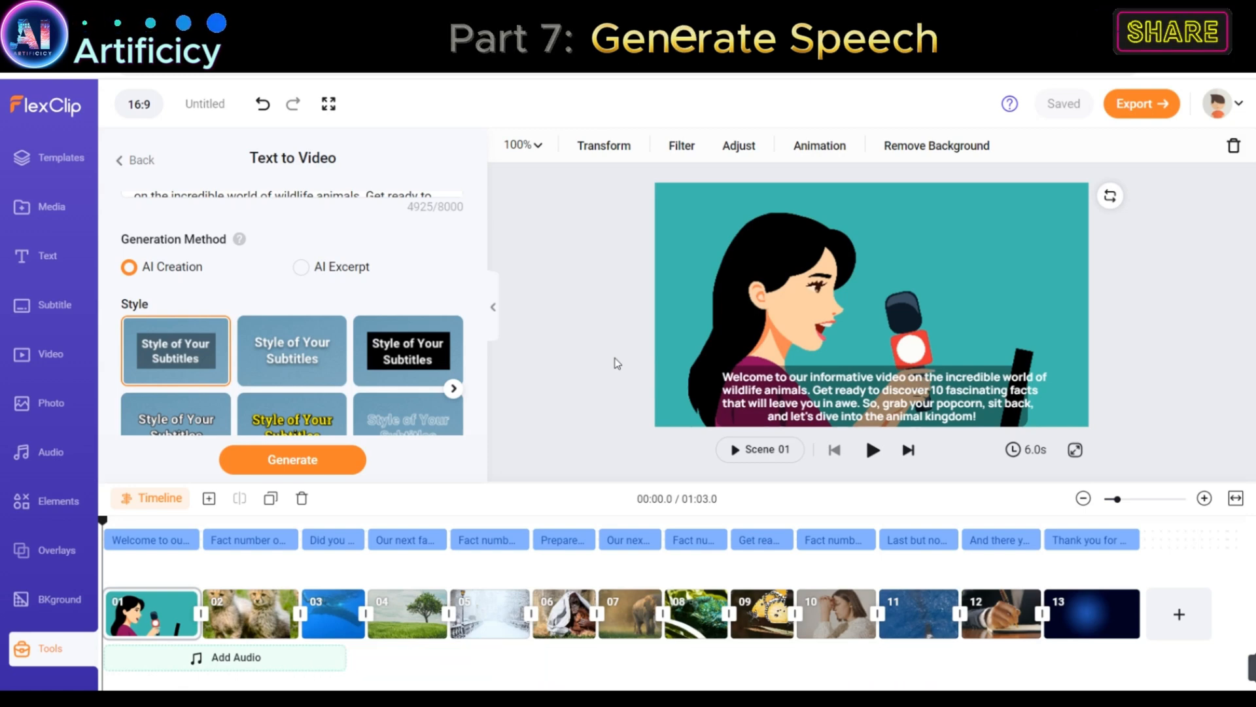
# Step: Open Subtitle to Speech from the first subtitle and choose English (United States) as the language
pyautogui.click(169, 547)
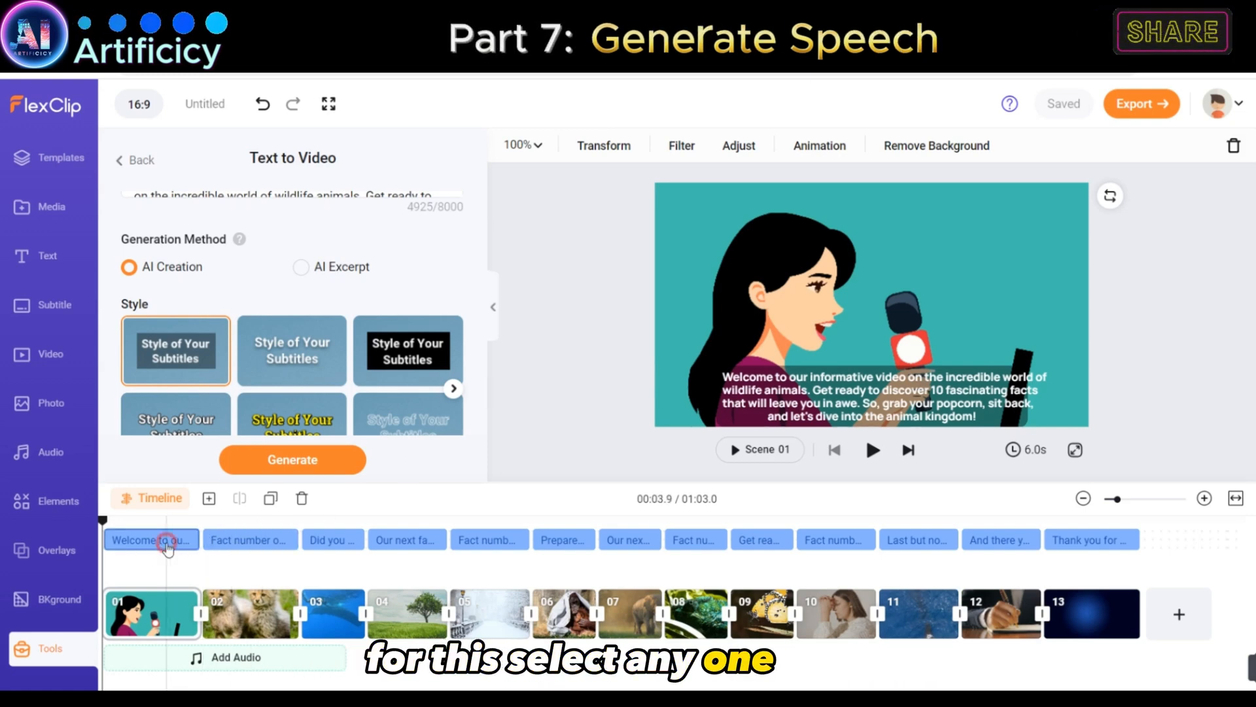
pyautogui.click(168, 547)
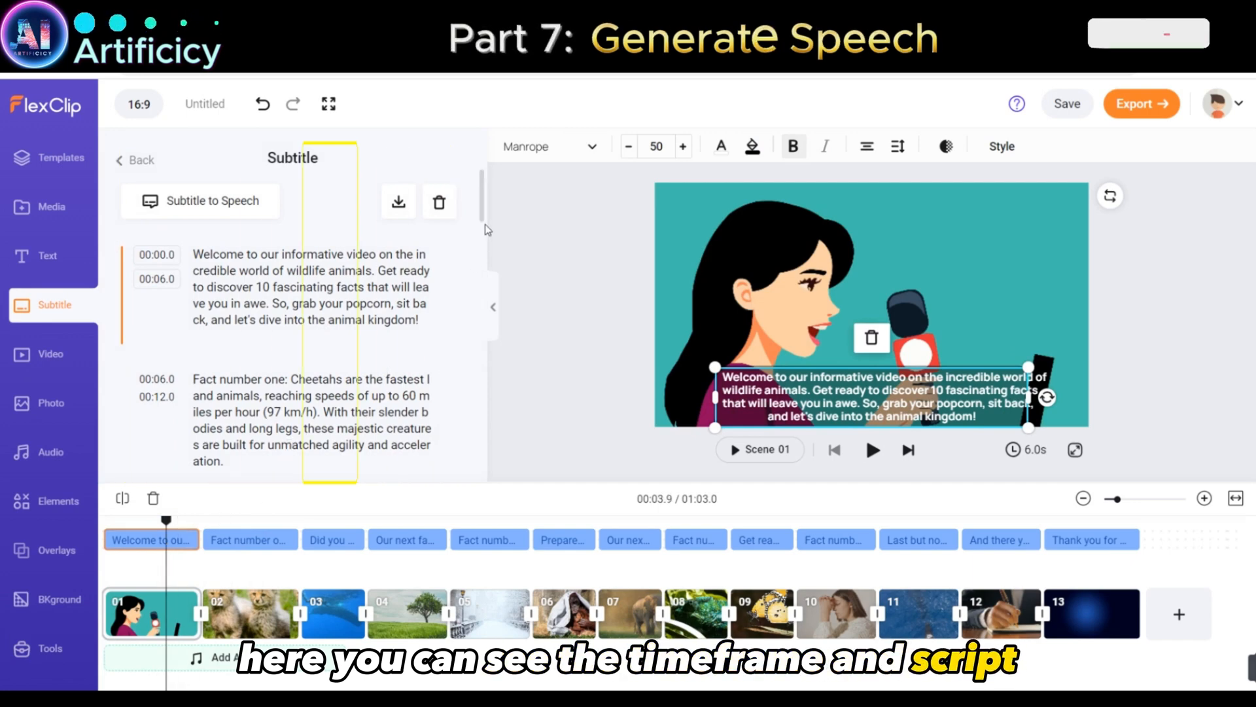
pyautogui.click(210, 203)
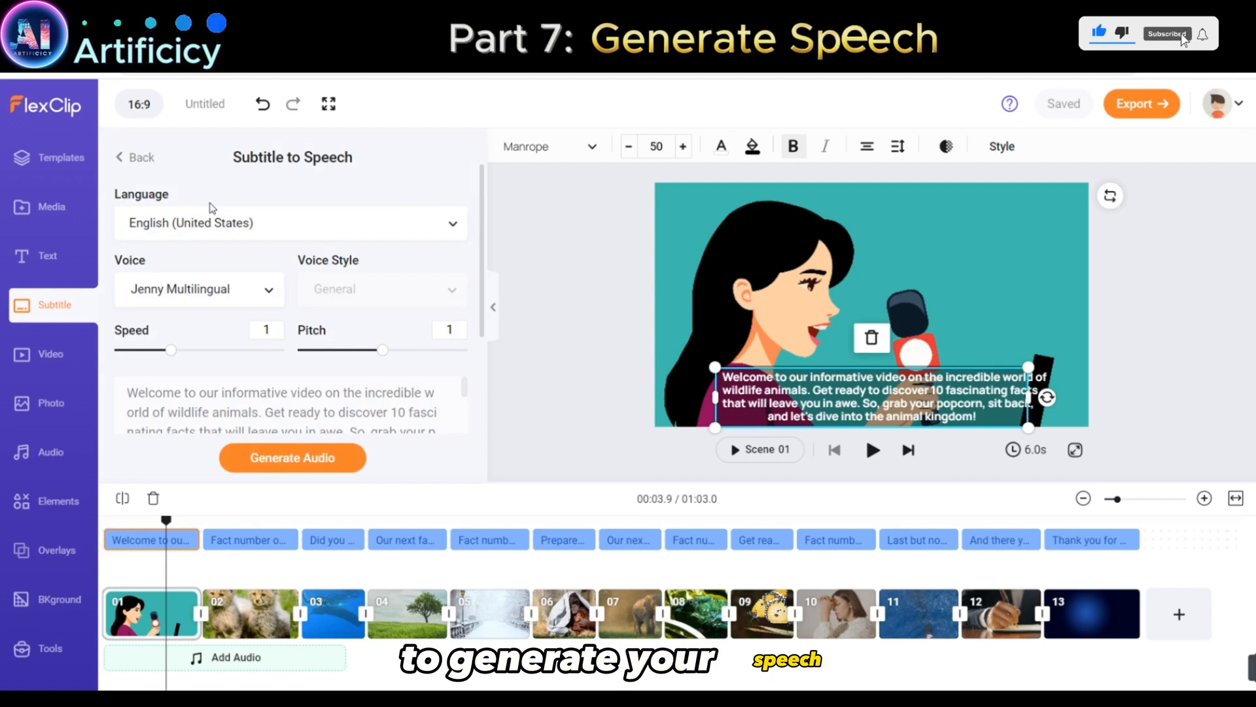
pyautogui.click(288, 219)
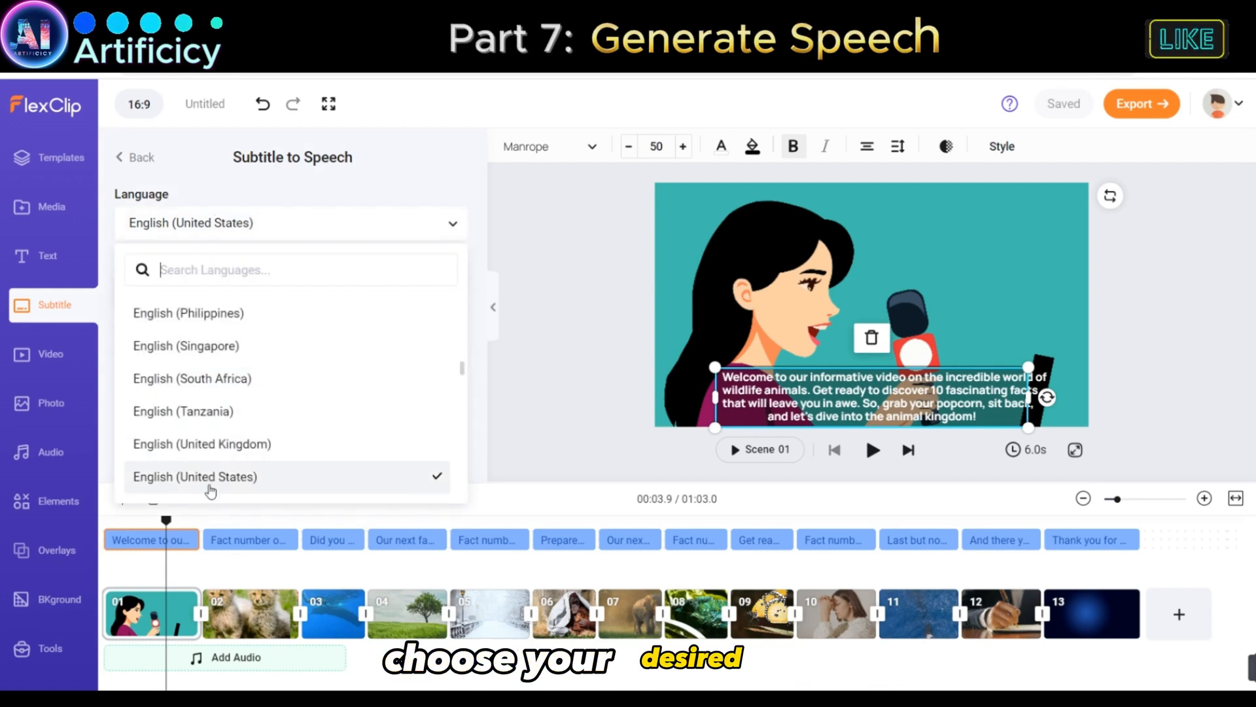
pyautogui.click(209, 486)
# Step: Preview the Jenny Multilingual, Jenny and Aria voices and choose Aria for the speech
pyautogui.click(190, 304)
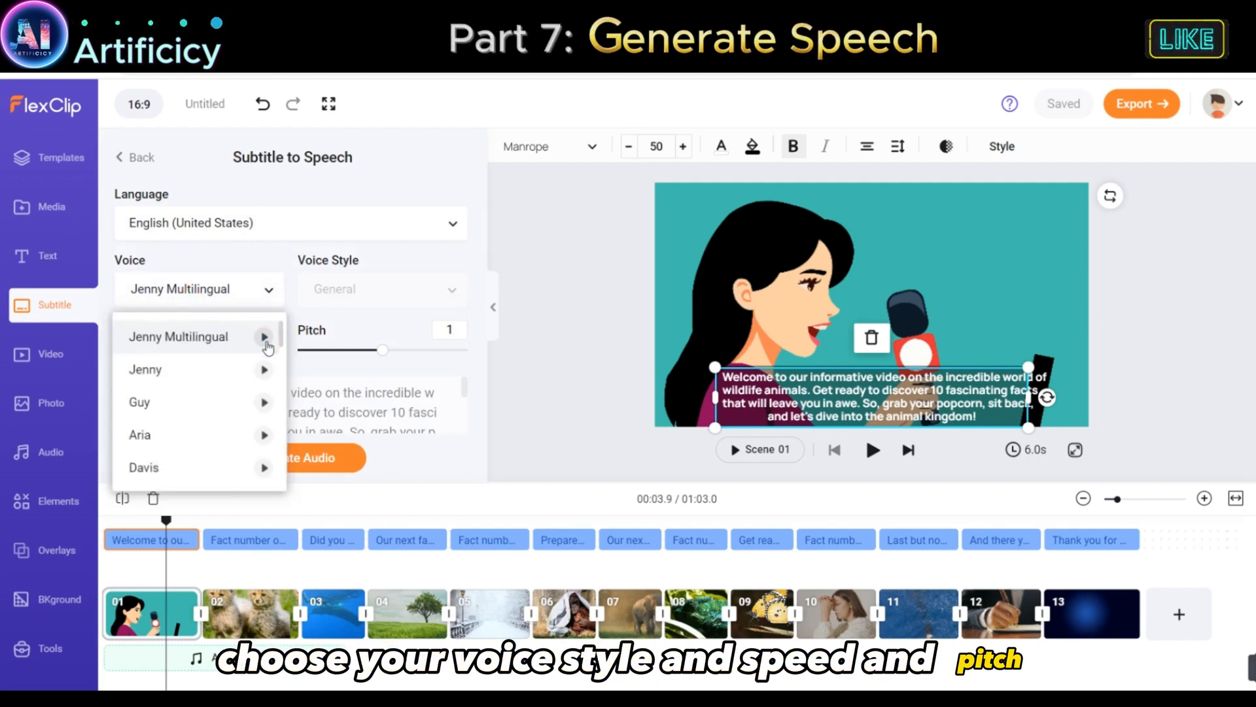
pyautogui.click(264, 337)
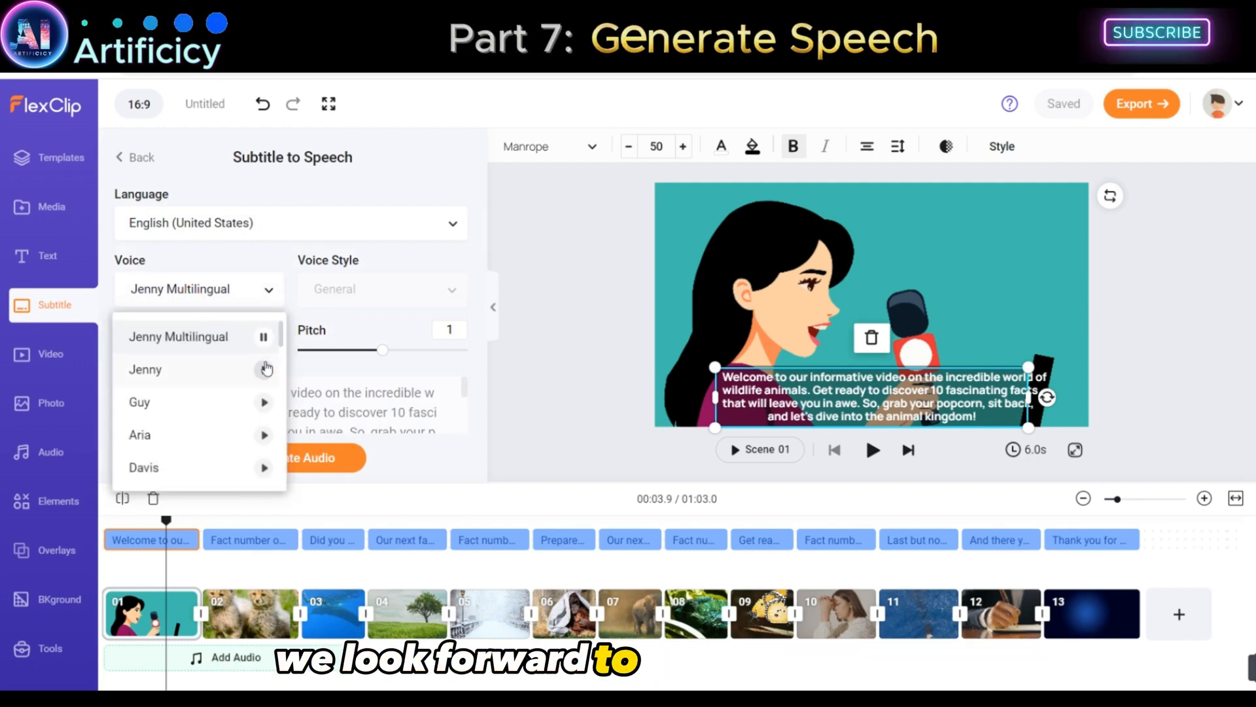
pyautogui.click(265, 371)
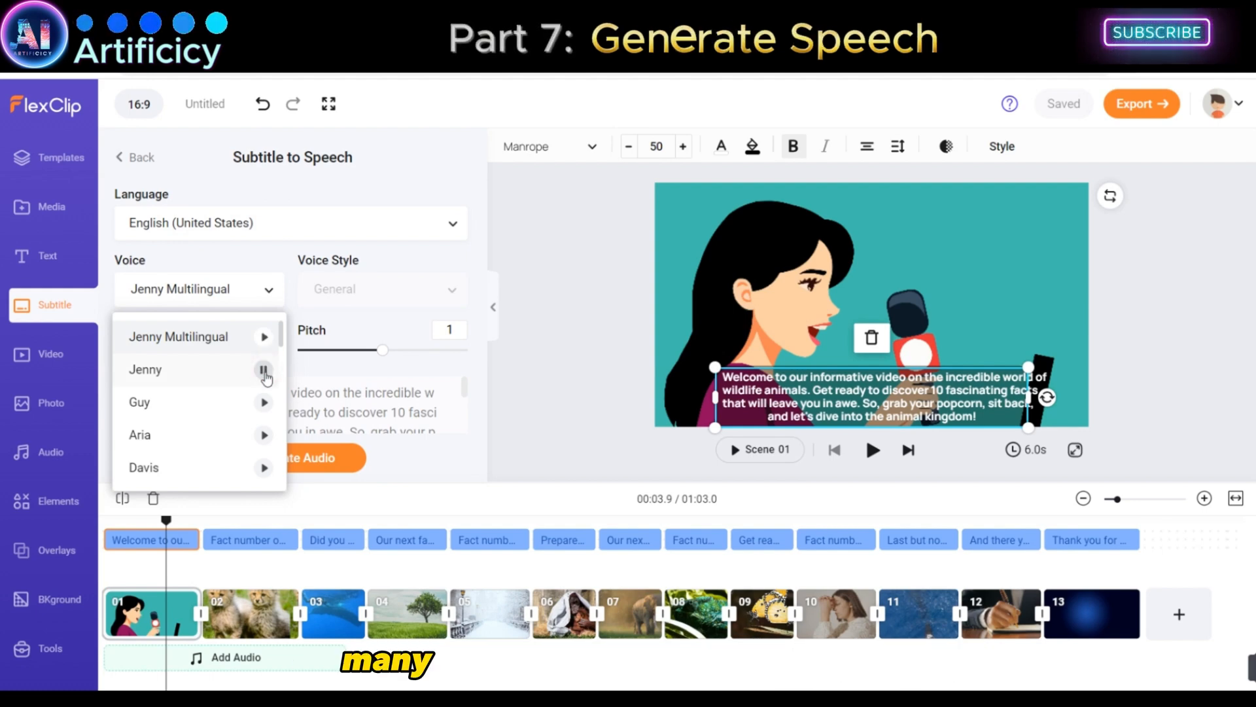
pyautogui.click(264, 435)
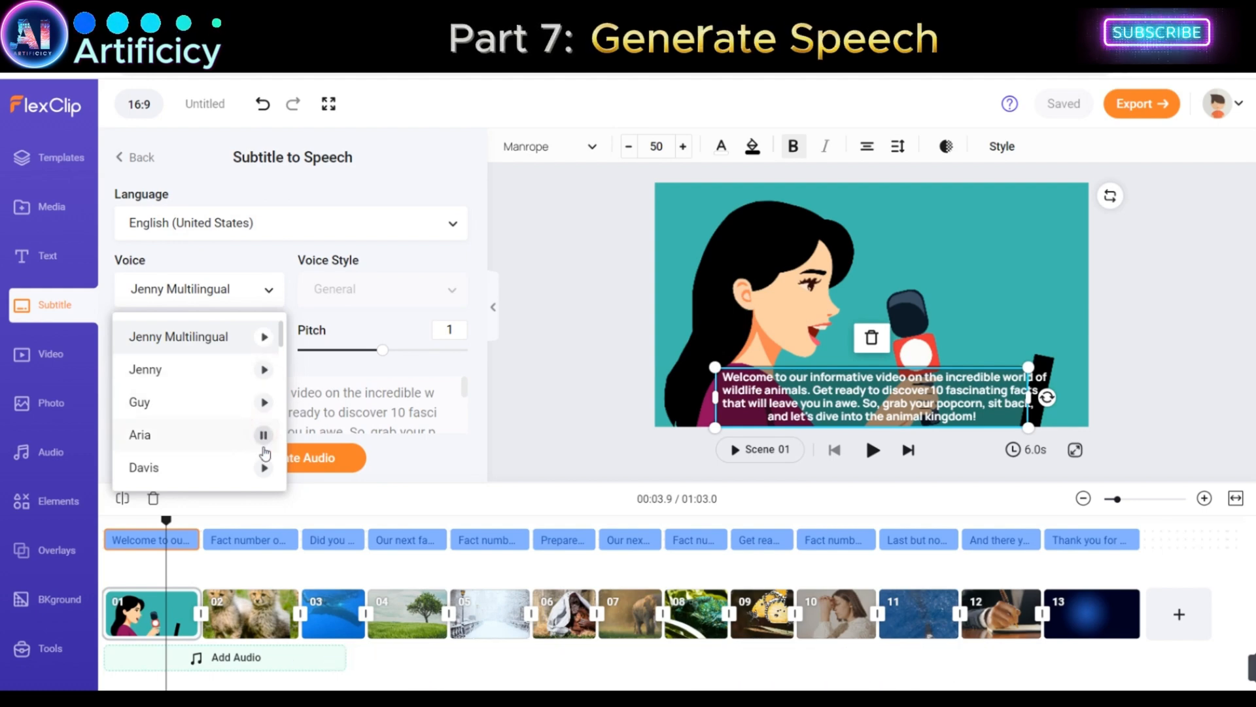
pyautogui.click(202, 435)
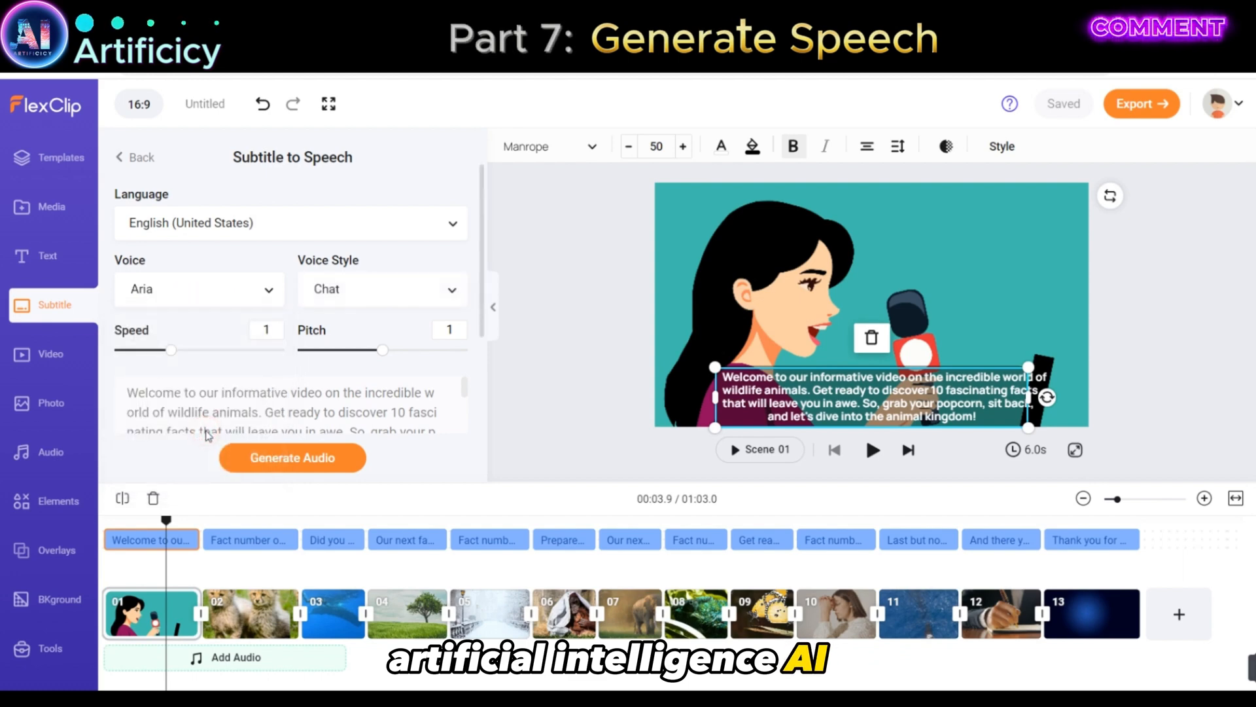
# Step: Set the voice style to Excited and generate the audio for the subtitles
pyautogui.click(396, 298)
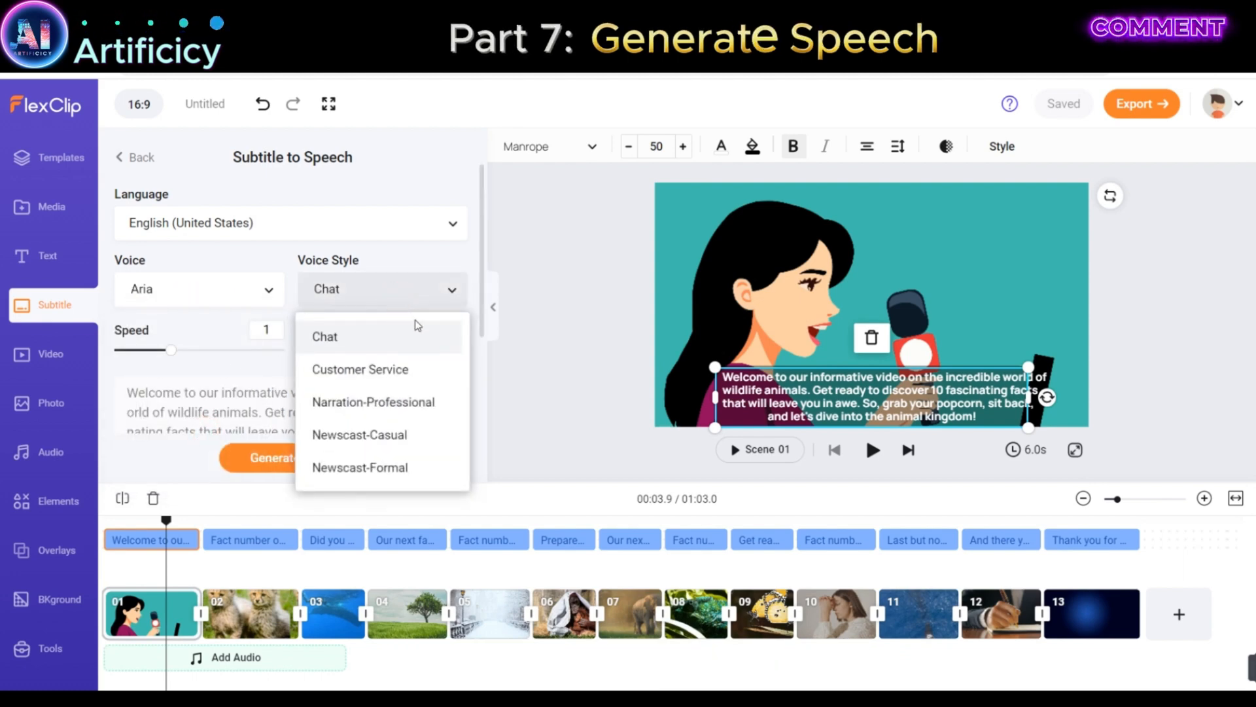
pyautogui.moveTo(463, 352); pyautogui.dragTo(463, 395)
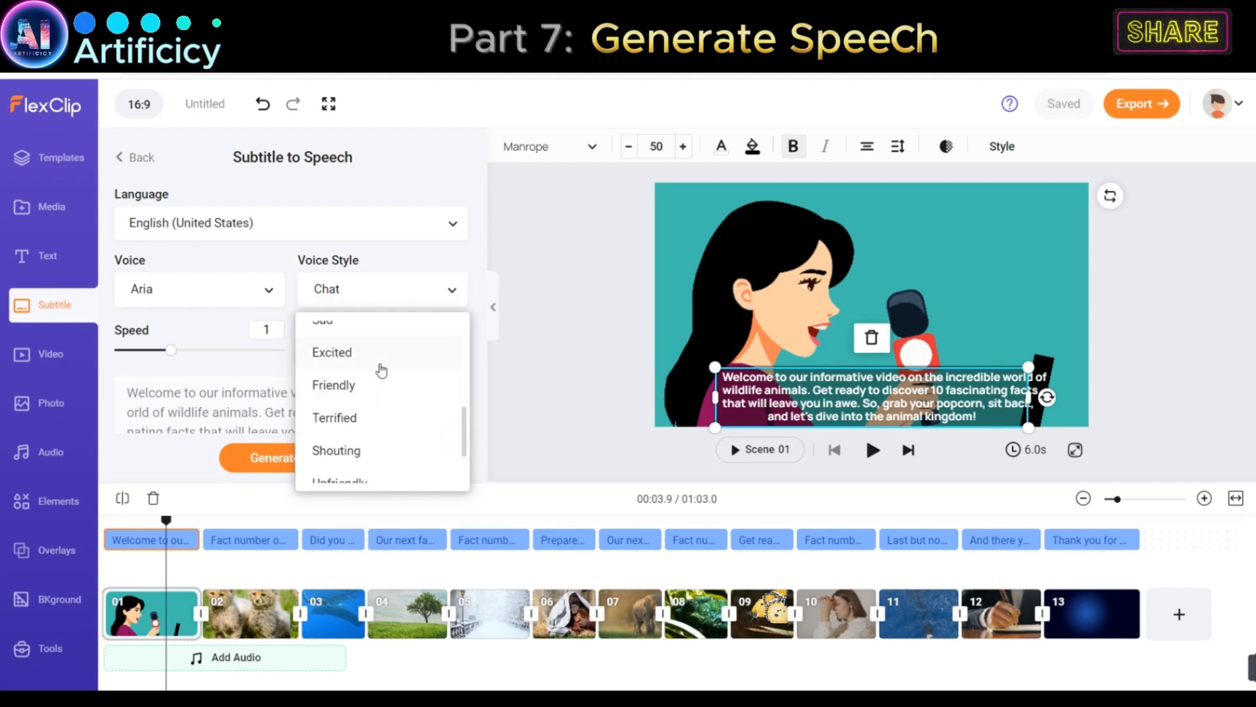
pyautogui.click(374, 362)
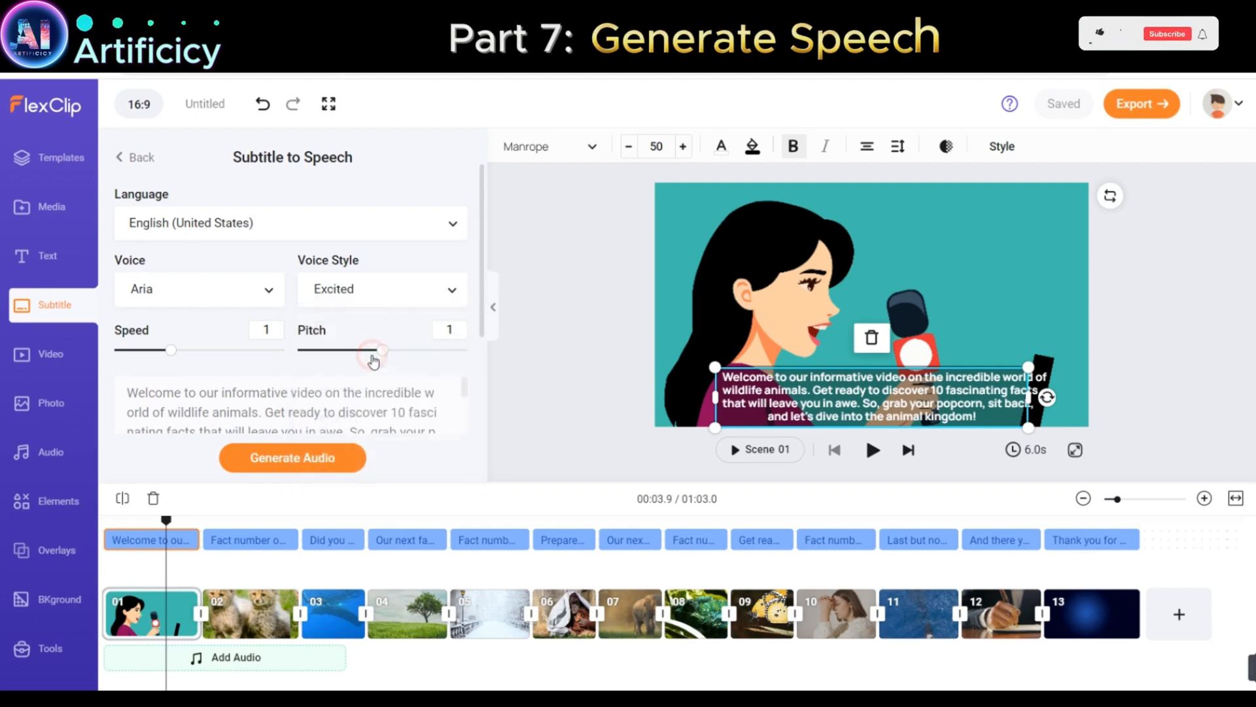
pyautogui.scroll(-1, 374, 361)
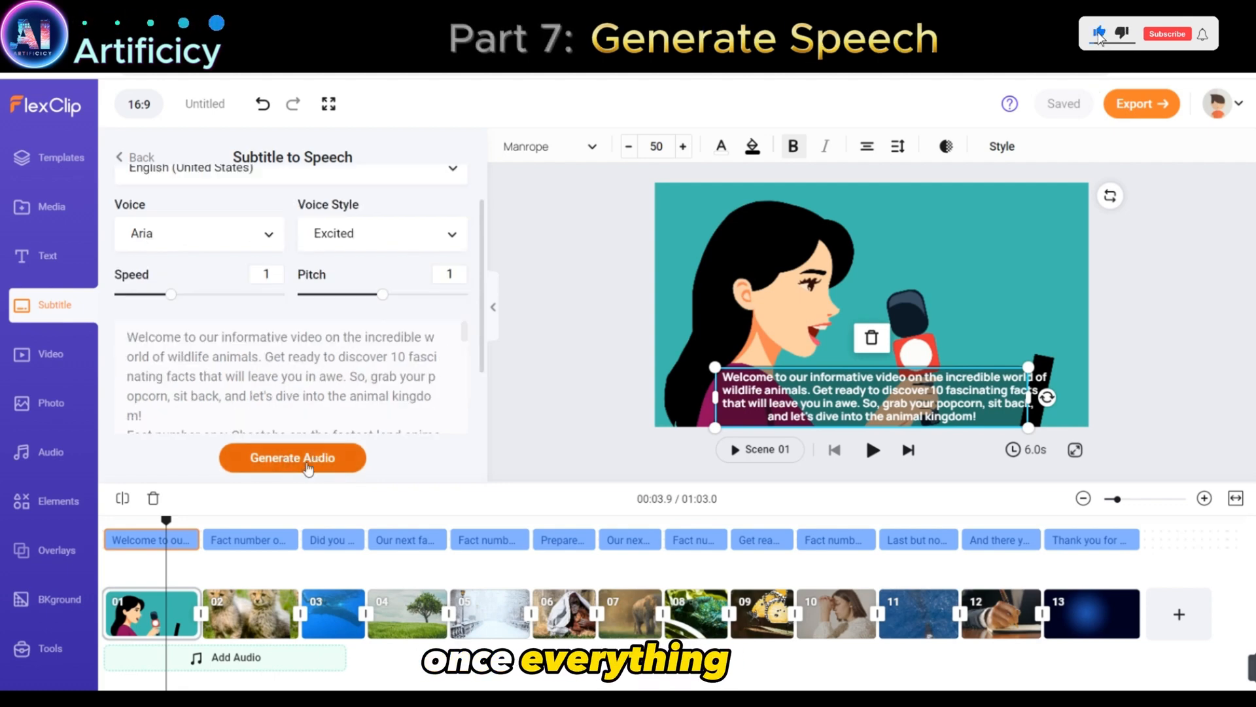
pyautogui.click(289, 461)
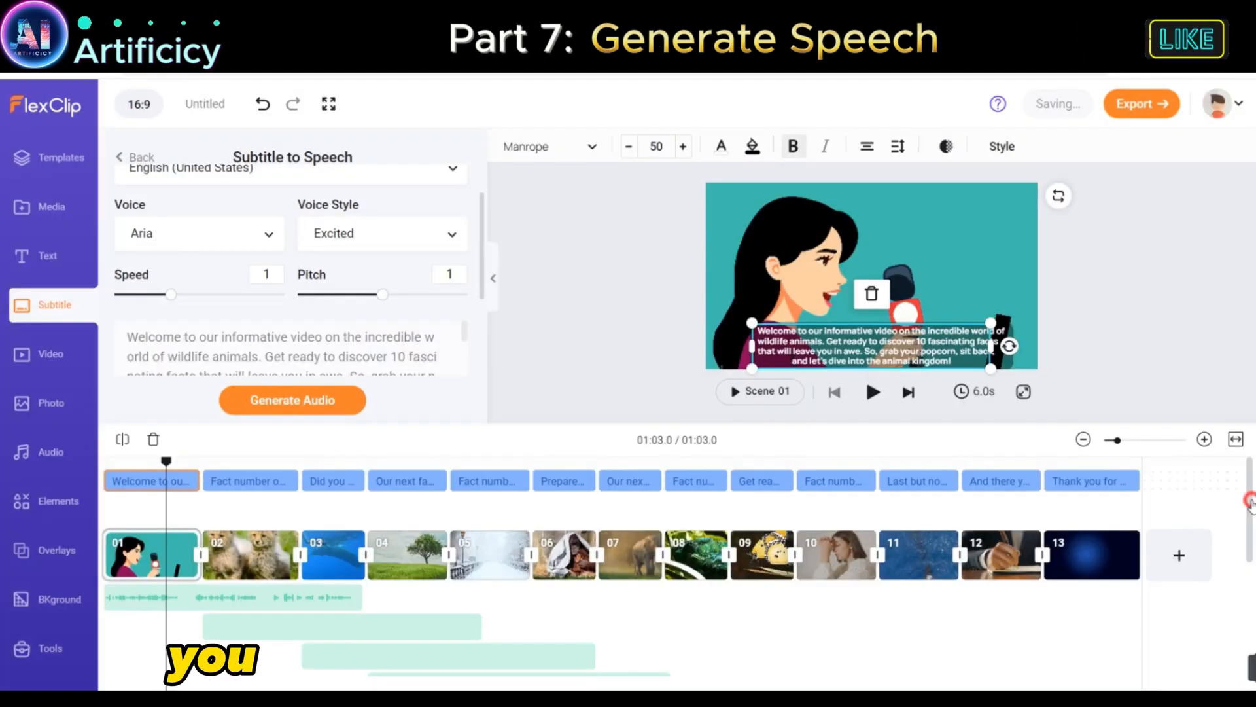
pyautogui.moveTo(1250, 502)
pyautogui.mouseDown()
pyautogui.moveTo(1248, 602)
pyautogui.moveTo(1238, 494)
pyautogui.mouseUp()
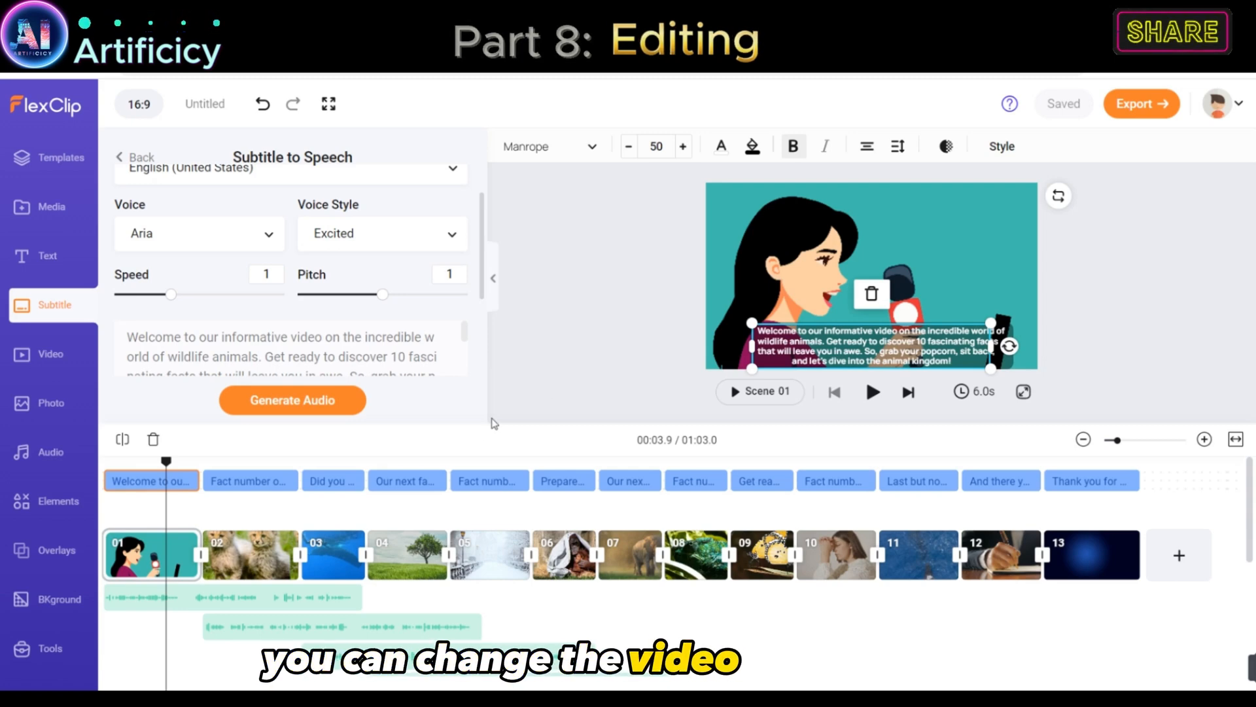
# Step: Delete the first scene, showing the woman with the microphone, from the timeline
pyautogui.click(141, 555)
pyautogui.rightClick(141, 555)
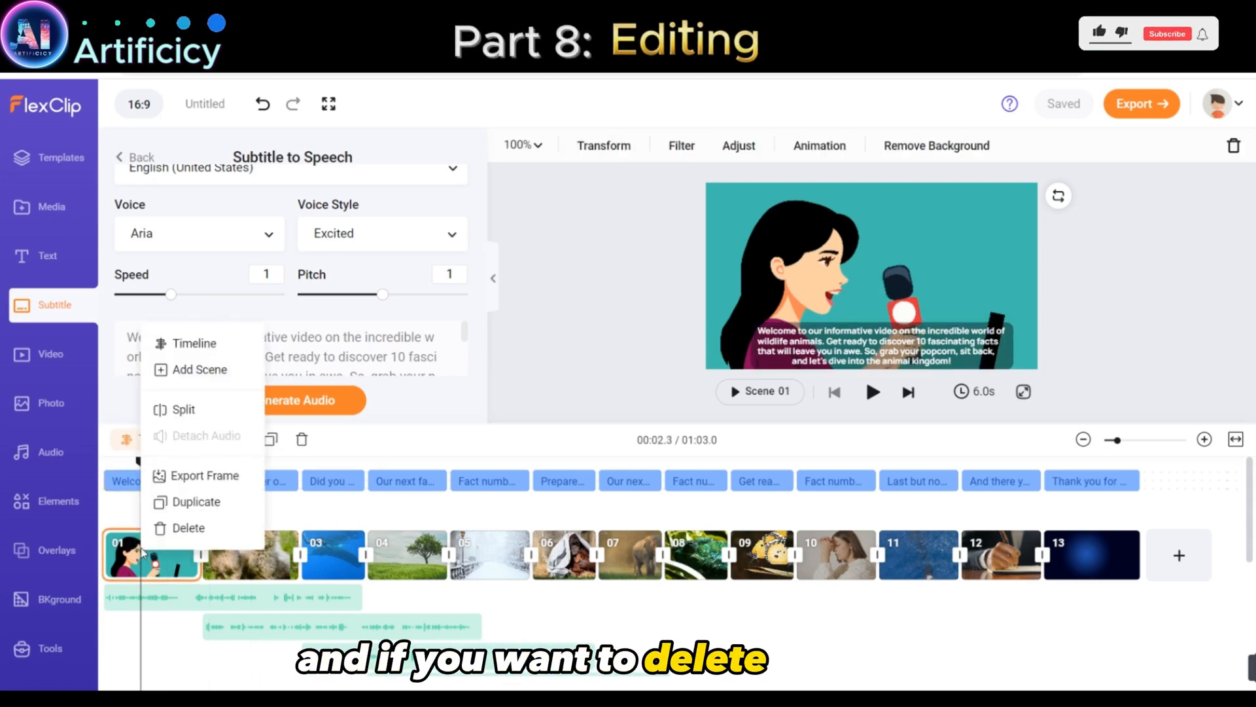
pyautogui.click(173, 526)
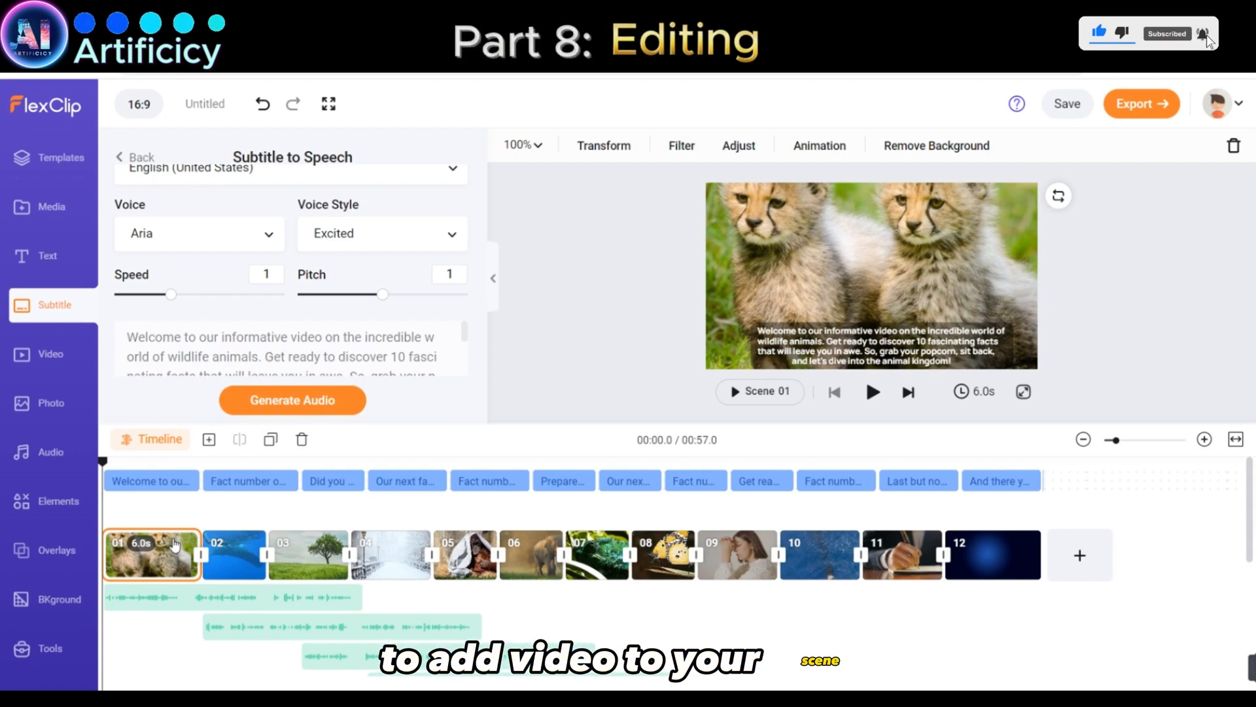
# Step: Search the stock videos for "wild animale" and browse the clips
pyautogui.click(44, 360)
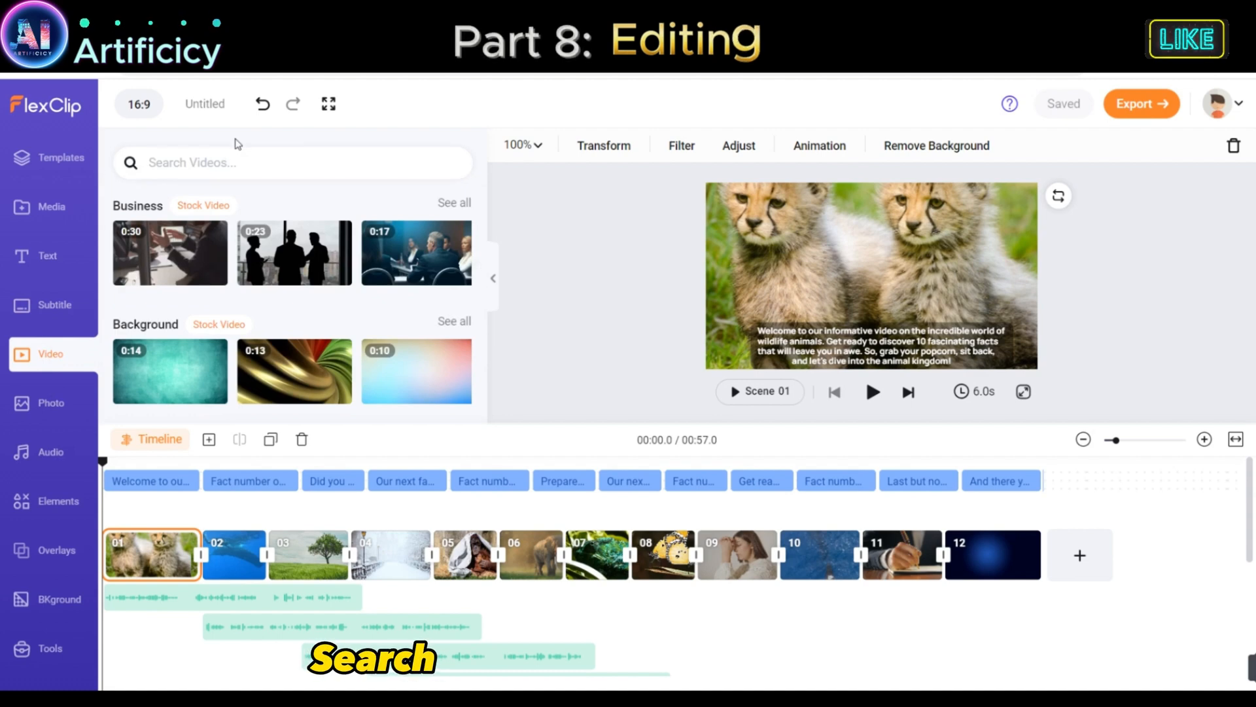
pyautogui.click(230, 161)
pyautogui.write('wild animale')
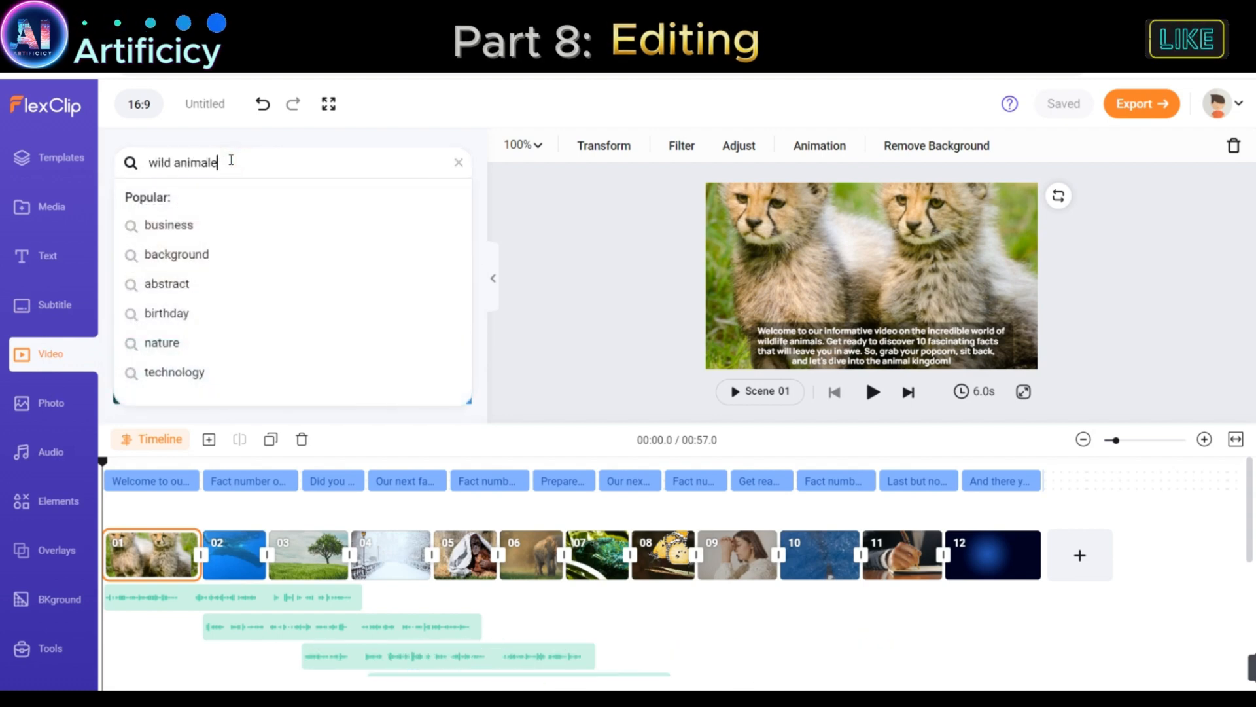
pyautogui.press('Return')
pyautogui.moveTo(483, 223); pyautogui.dragTo(494, 290)
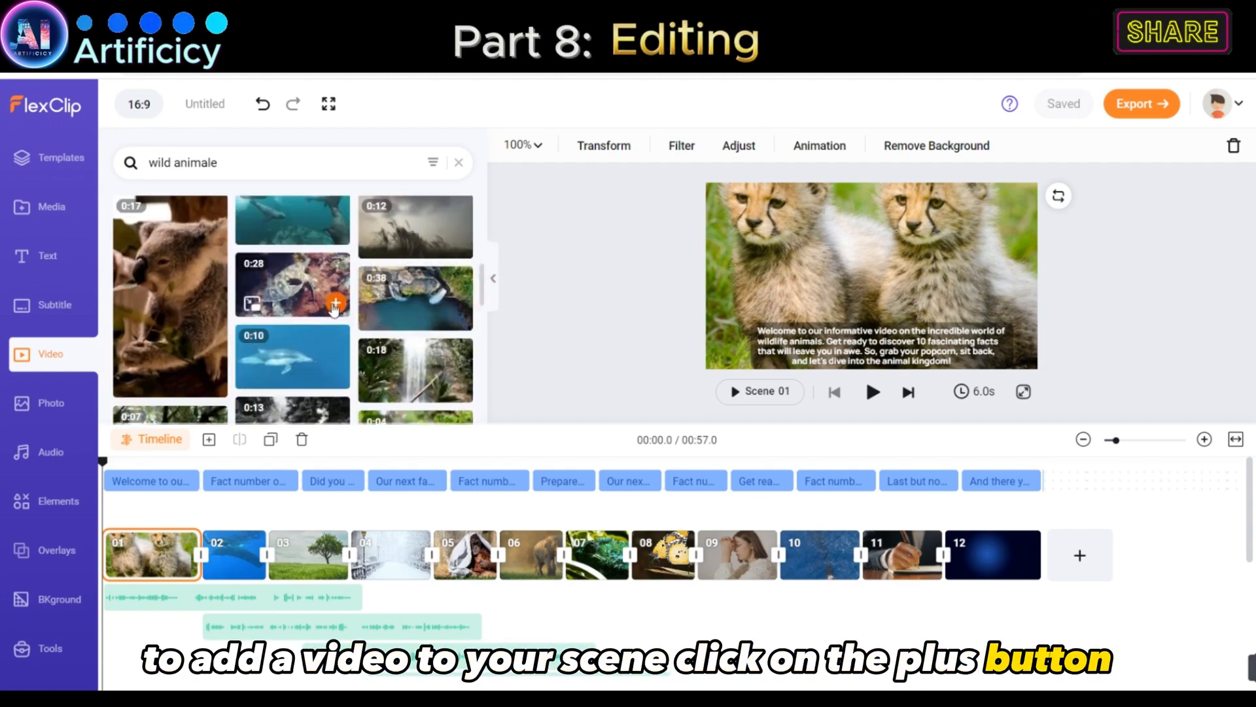
# Step: Add the 0:28 underwater clip, the 0:10 dolphin clip and four more stock animal and nature videos after the first scene
pyautogui.click(335, 304)
pyautogui.click(336, 374)
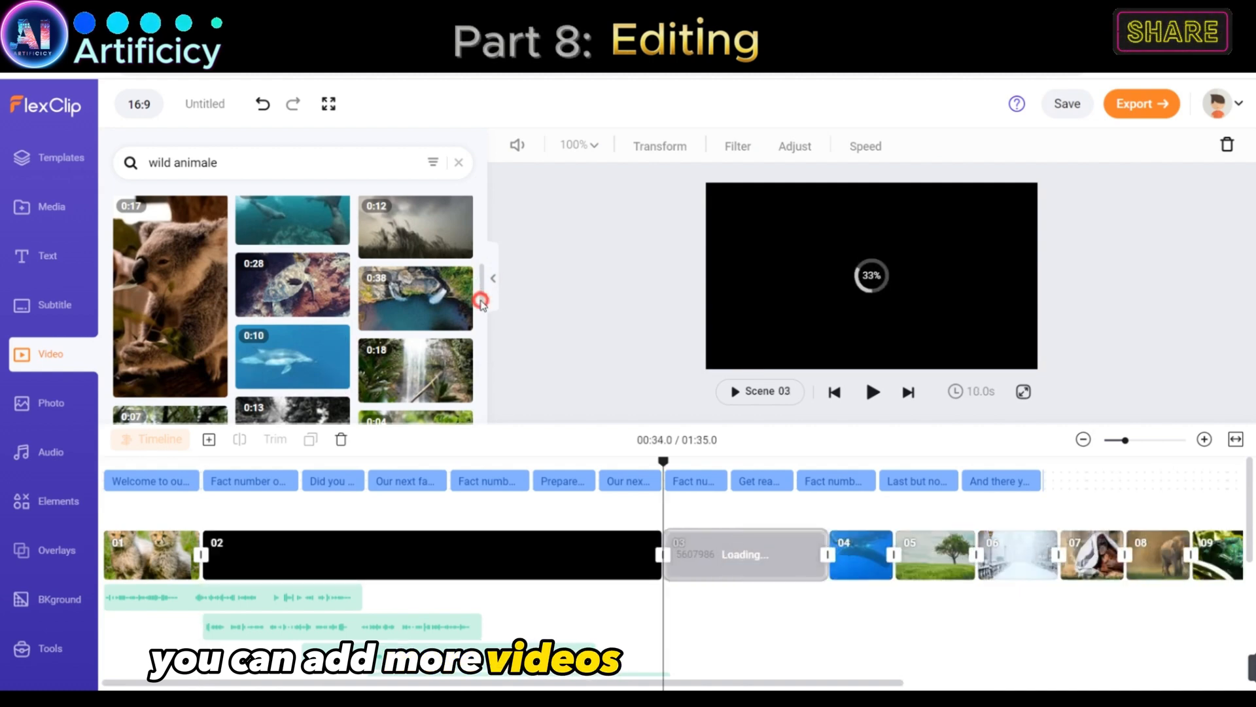
pyautogui.scroll(-3, 419, 328)
pyautogui.click(459, 385)
pyautogui.click(459, 240)
pyautogui.moveTo(482, 324); pyautogui.dragTo(488, 236)
pyautogui.click(336, 345)
pyautogui.click(215, 322)
pyautogui.moveTo(494, 683); pyautogui.dragTo(100, 480)
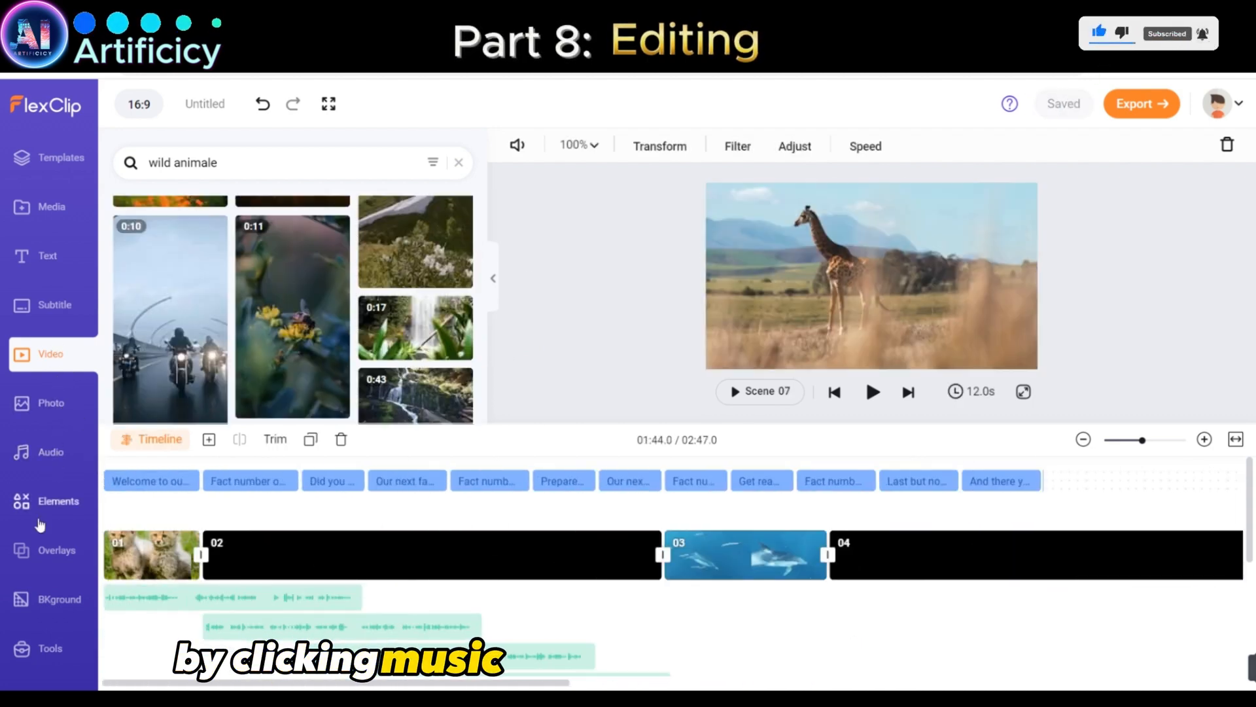
# Step: Preview the music track "Back To 95 - Instrumental Version", add it to the timeline and move it to the start of the video
pyautogui.click(44, 456)
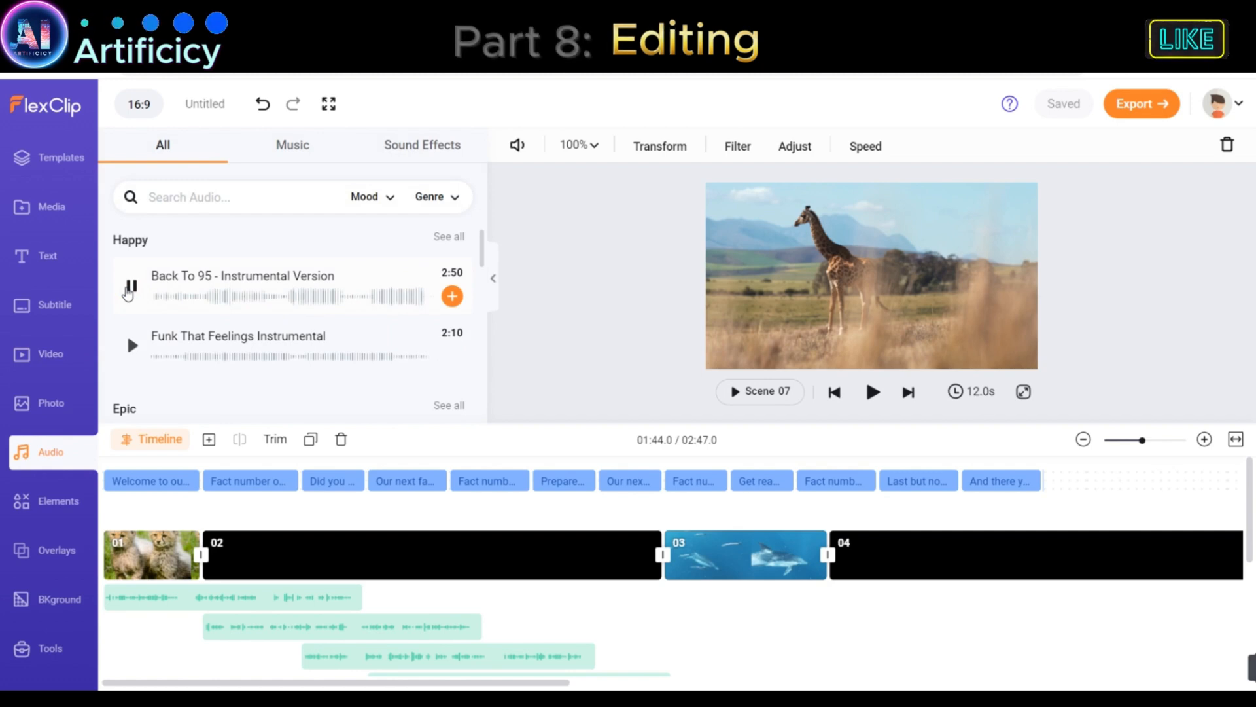
pyautogui.click(130, 287)
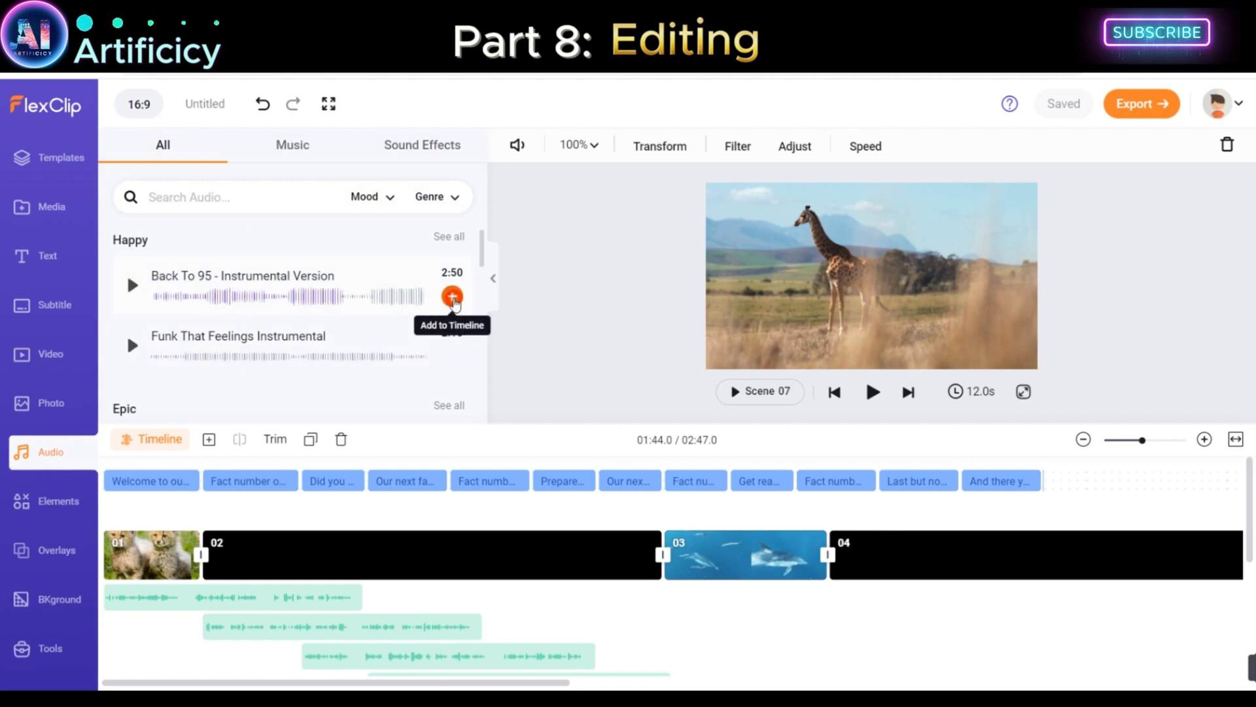
pyautogui.click(452, 296)
pyautogui.moveTo(699, 598); pyautogui.dragTo(121, 597)
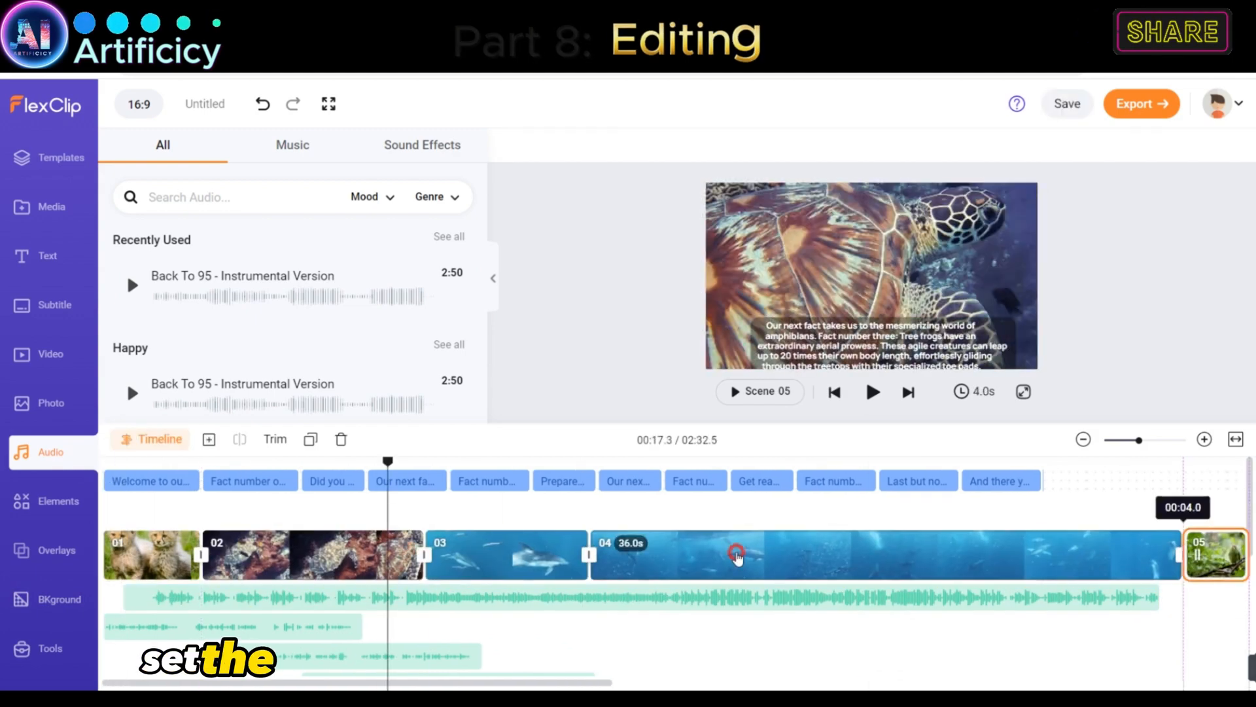
# Step: Shorten the long scenes 04 and 07 on the timeline by trimming their ends
pyautogui.click(1178, 555)
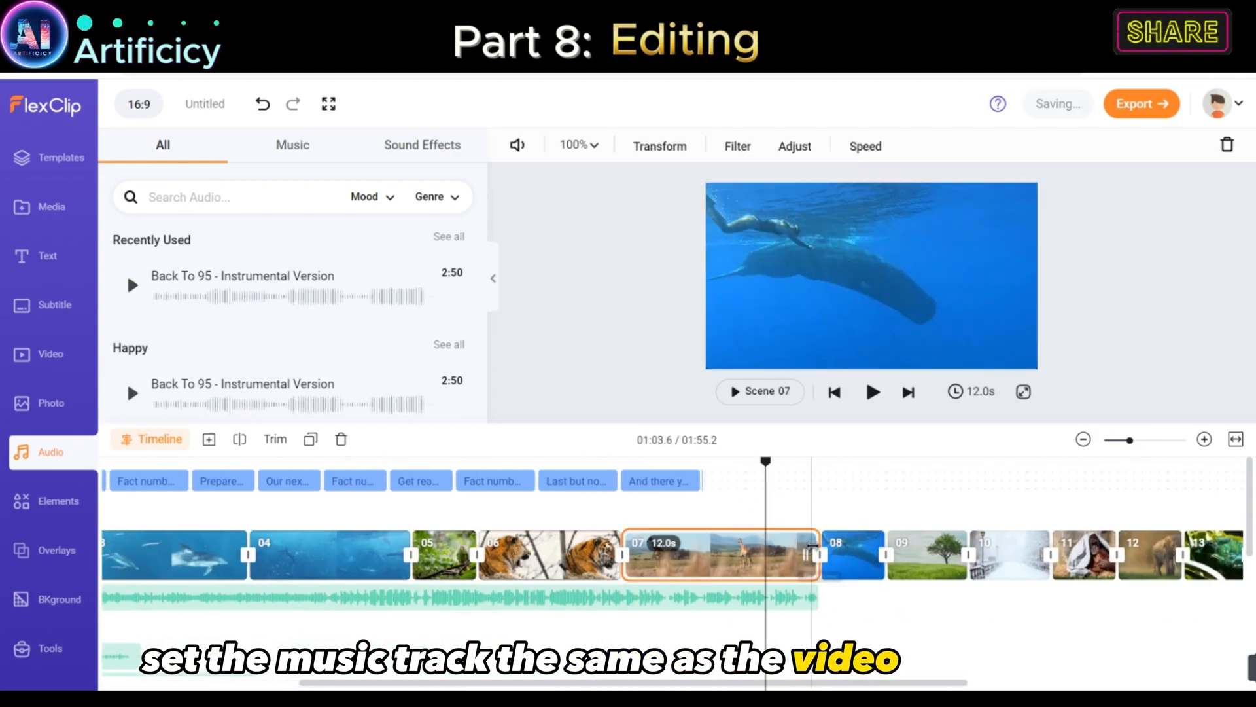
pyautogui.click(928, 556)
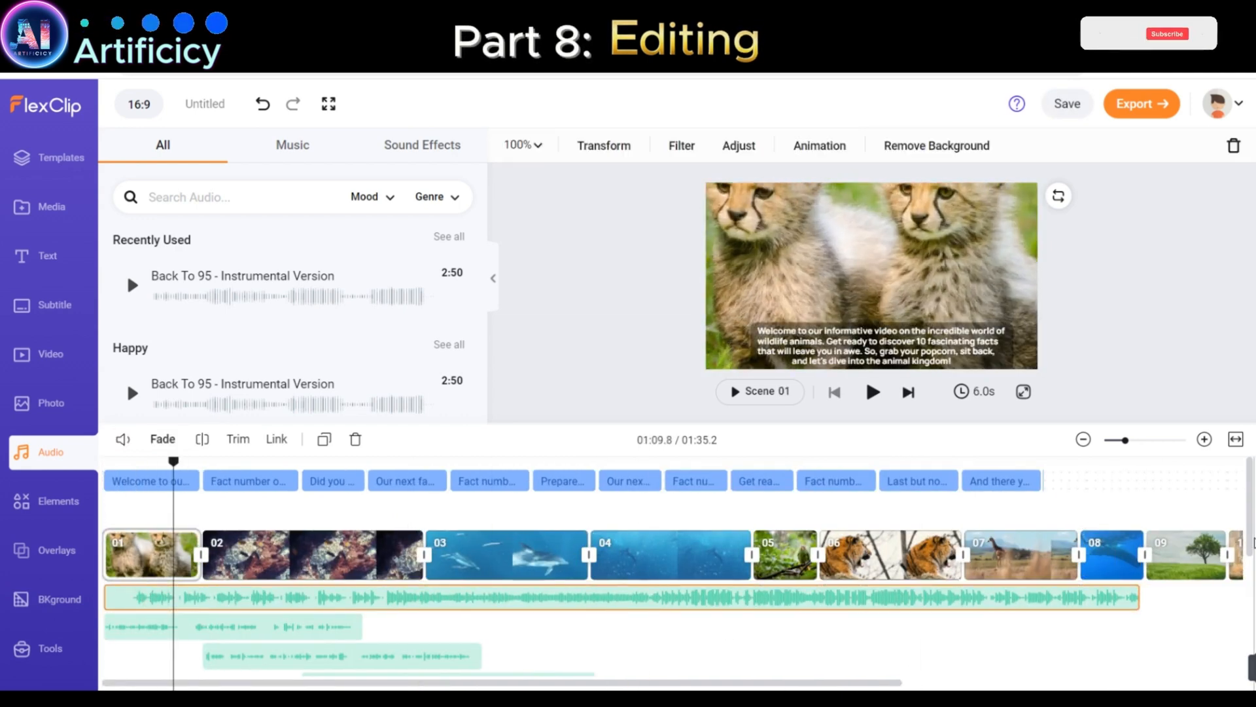
pyautogui.moveTo(1250, 537); pyautogui.dragTo(1250, 559)
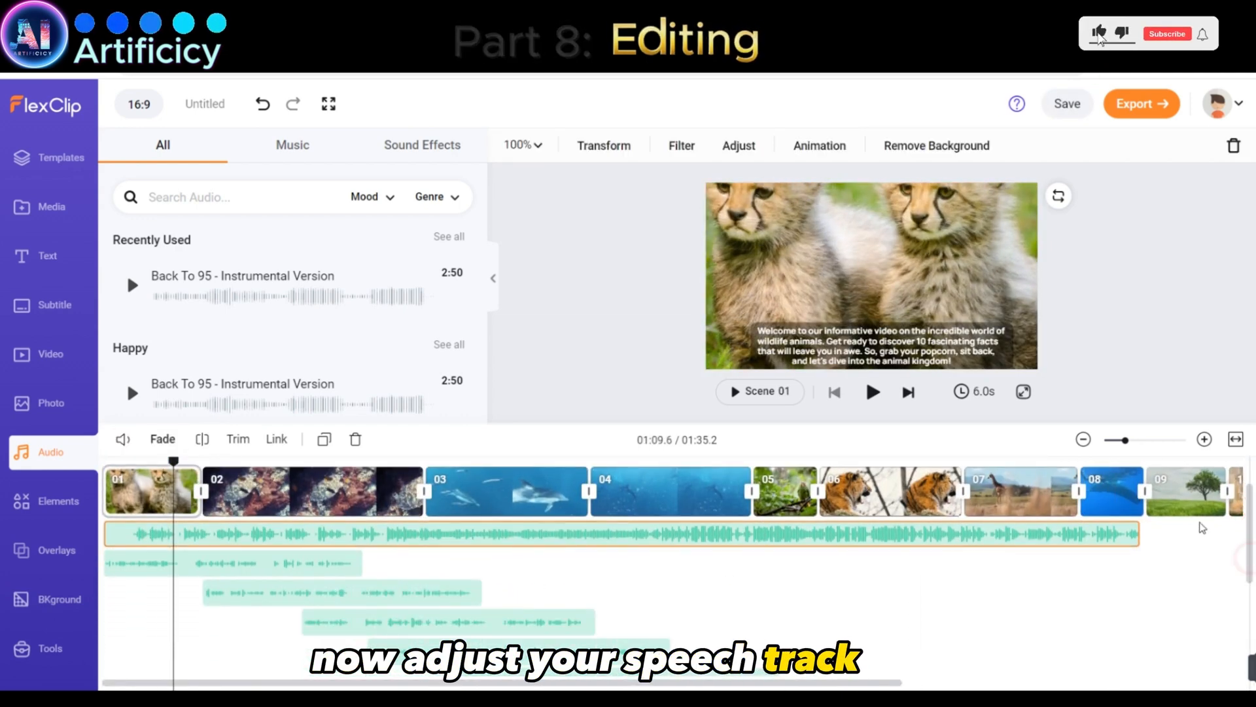
# Step: Rearrange the staggered AI speech clips so they follow one another without overlapping below the music track
pyautogui.click(1083, 439)
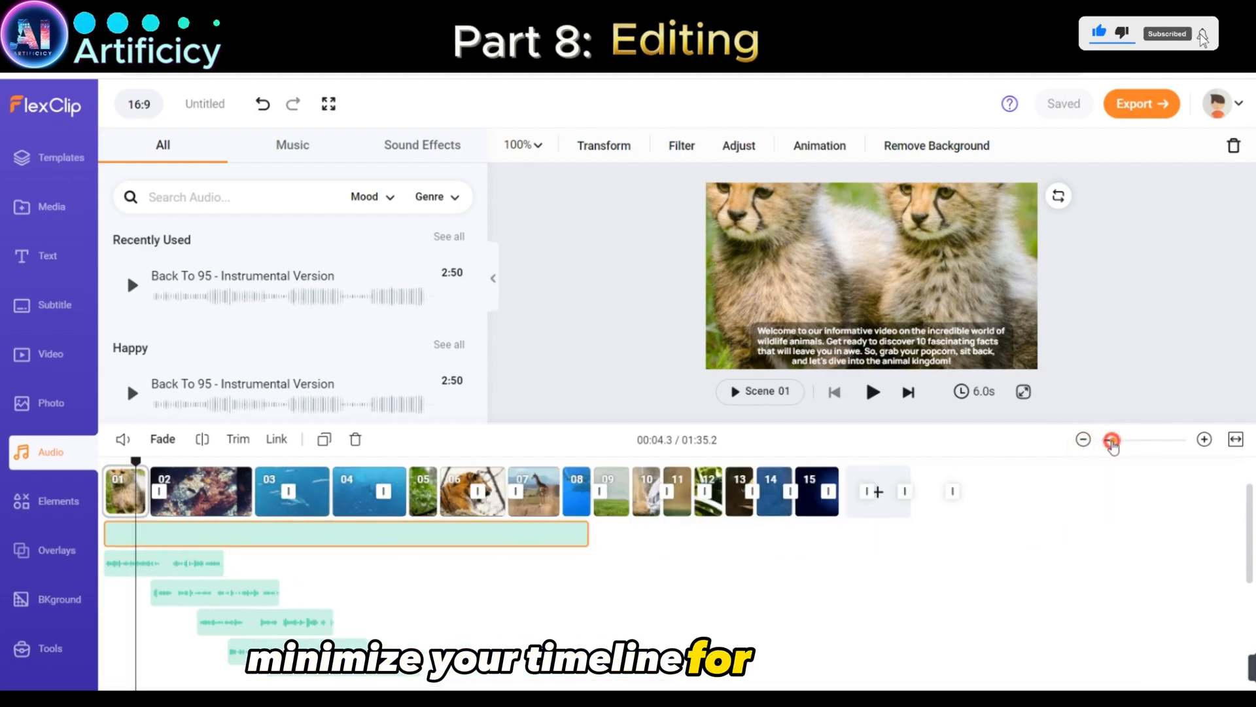
pyautogui.moveTo(219, 597); pyautogui.dragTo(377, 576)
pyautogui.scroll(-3, 286, 608)
pyautogui.scroll(3, 262, 608)
pyautogui.click(739, 616)
pyautogui.scroll(-1, 740, 615)
pyautogui.moveTo(266, 630); pyautogui.dragTo(491, 609)
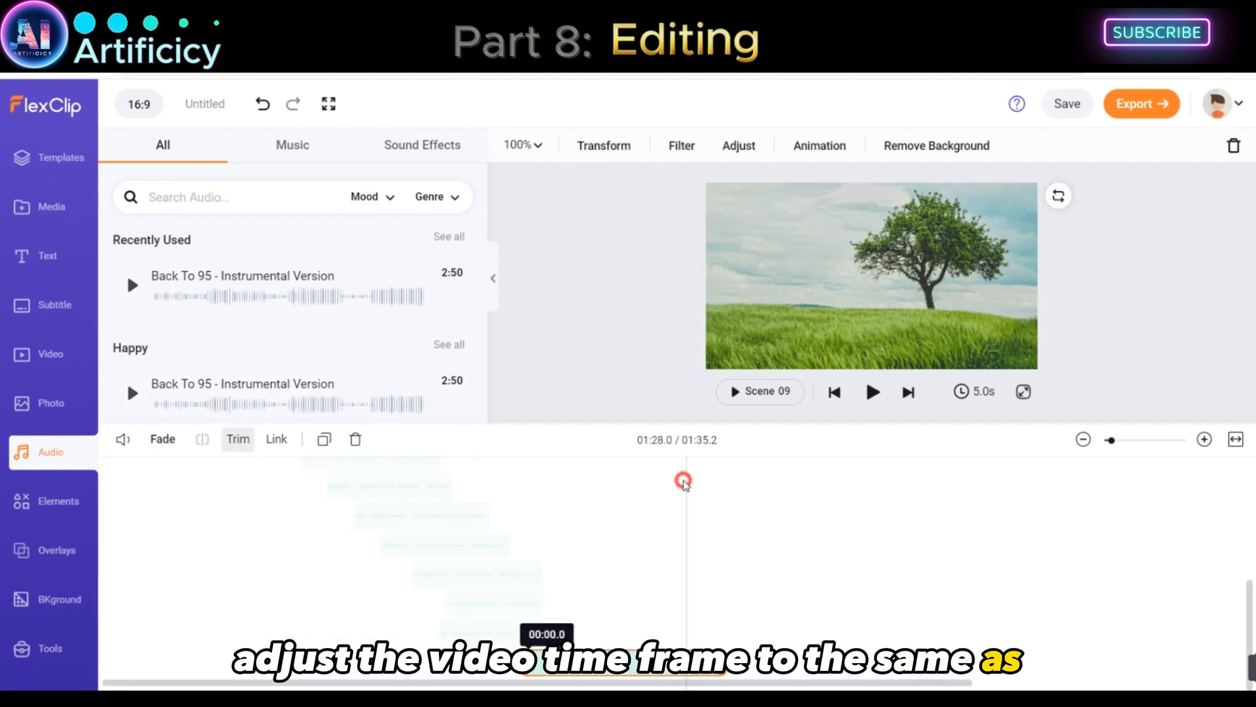
# Step: Trim the second music clip and place it directly after the first one to cover the rest of the video
pyautogui.click(674, 662)
pyautogui.click(242, 437)
pyautogui.moveTo(568, 663); pyautogui.dragTo(622, 572)
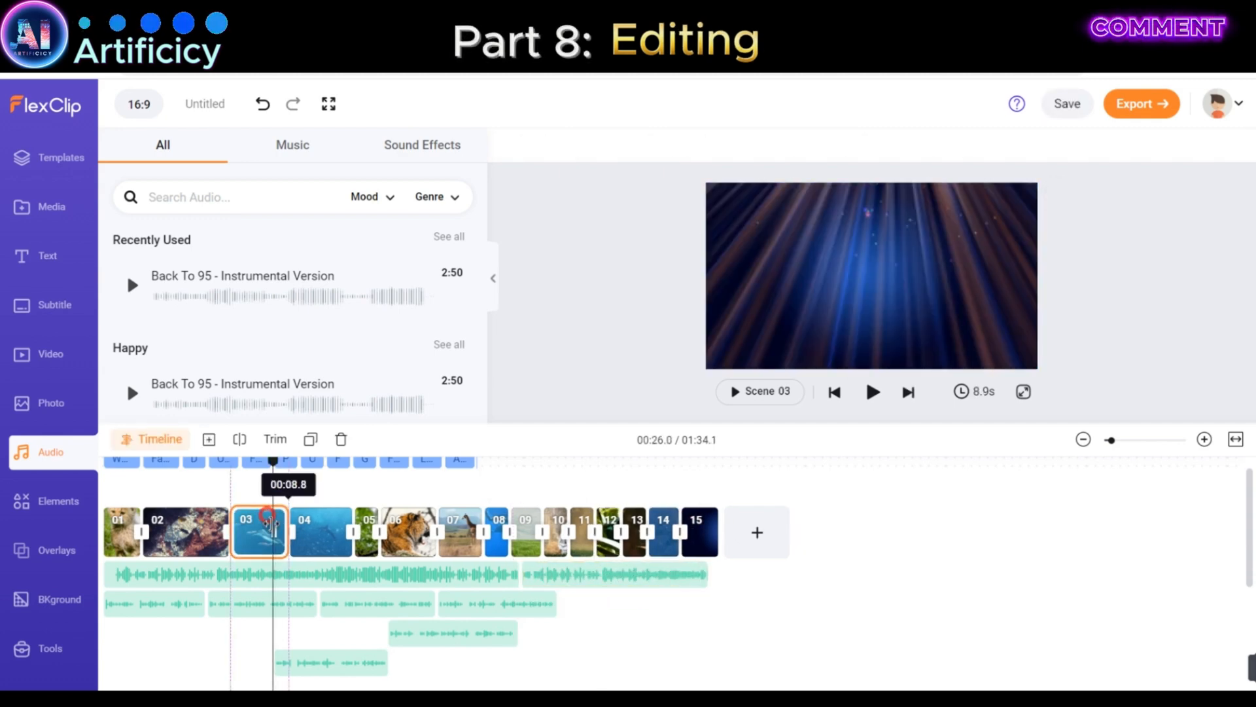
# Step: Place the remaining speech clips end to end in the same audio row and match the end of the scenes to the audio
pyautogui.moveTo(690, 460); pyautogui.dragTo(676, 460)
pyautogui.moveTo(470, 638); pyautogui.dragTo(642, 602)
pyautogui.click(479, 499)
pyautogui.click(346, 641)
pyautogui.moveTo(345, 641); pyautogui.dragTo(744, 625)
pyautogui.click(163, 547)
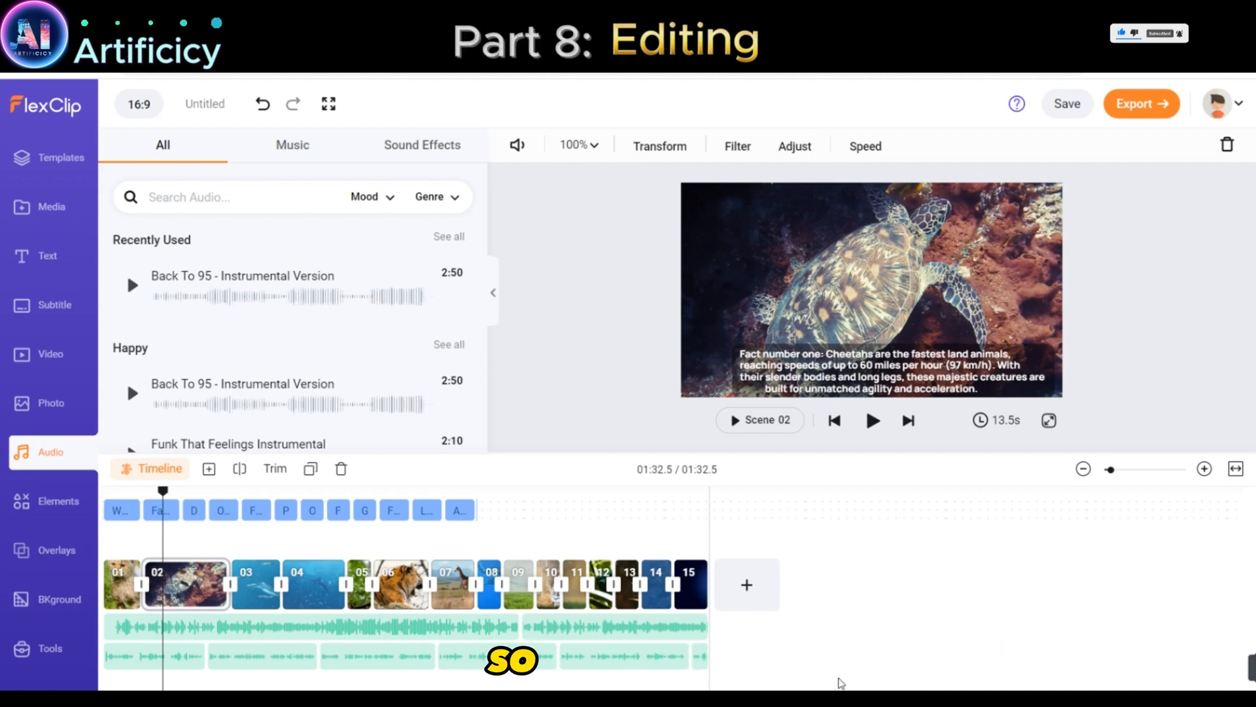
# Step: Delete the existing subtitle clips from the timeline one after another
pyautogui.click(120, 510)
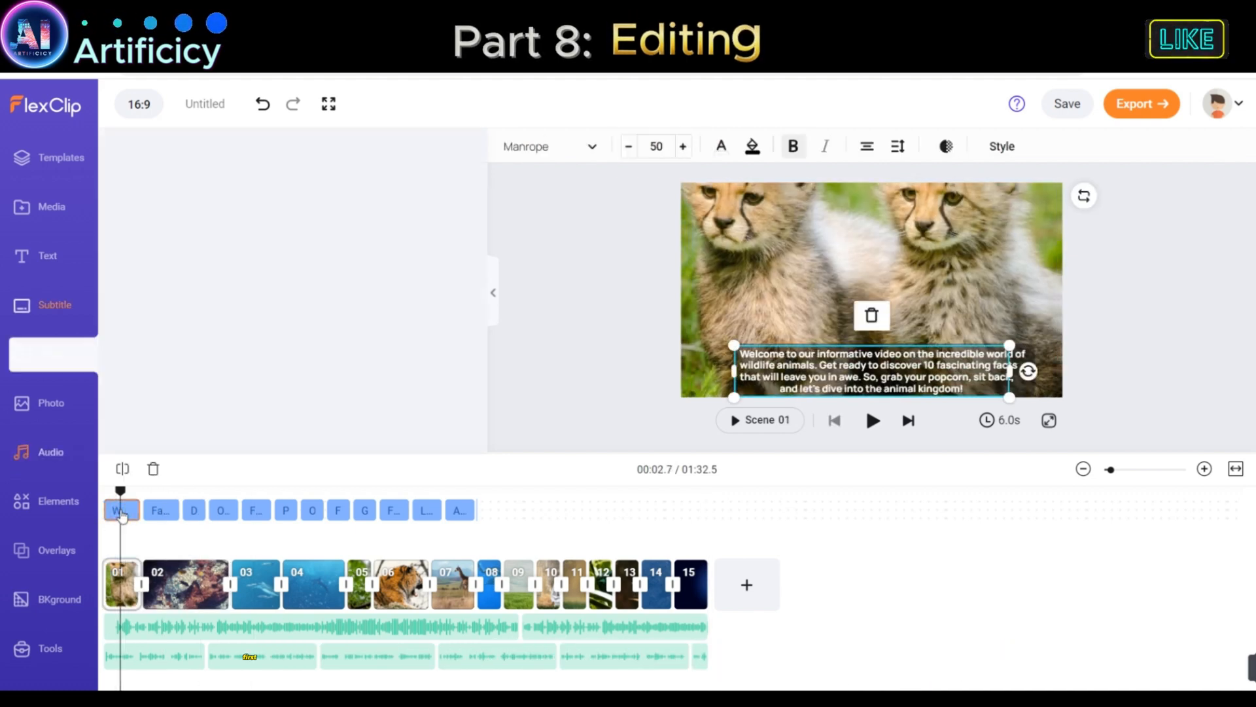
pyautogui.rightClick(120, 514)
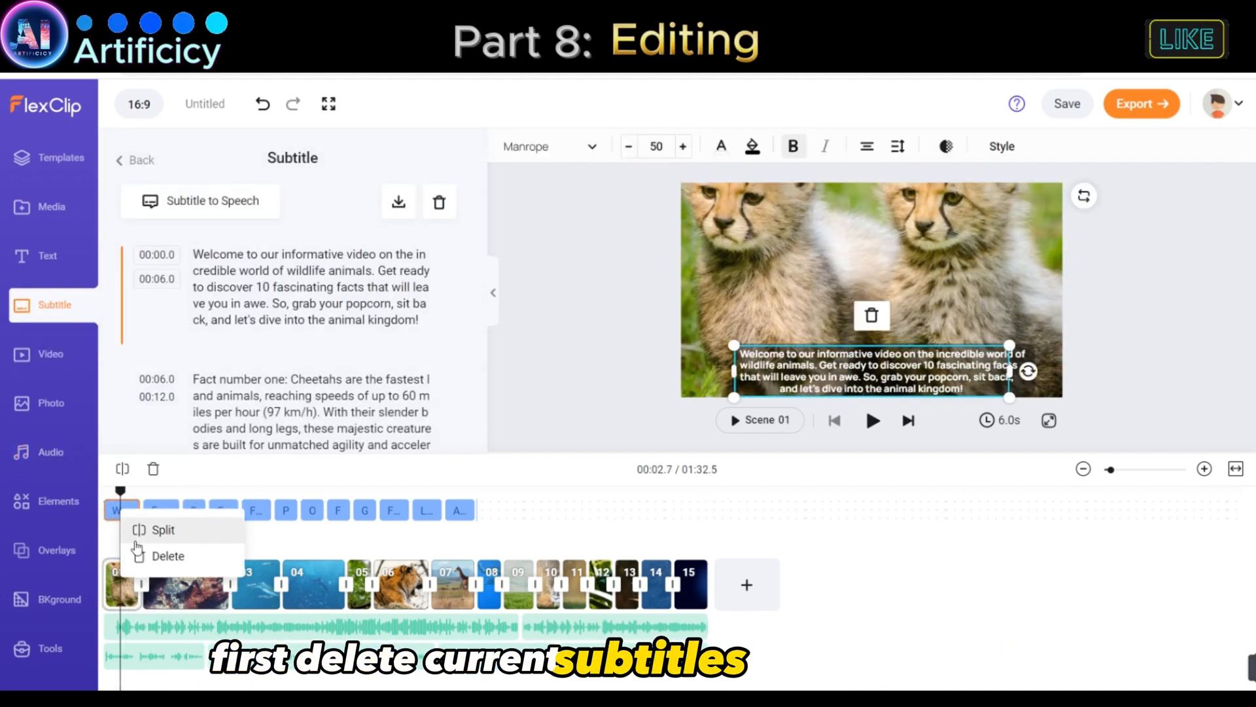
pyautogui.click(161, 556)
pyautogui.click(157, 515)
pyautogui.press('Delete')
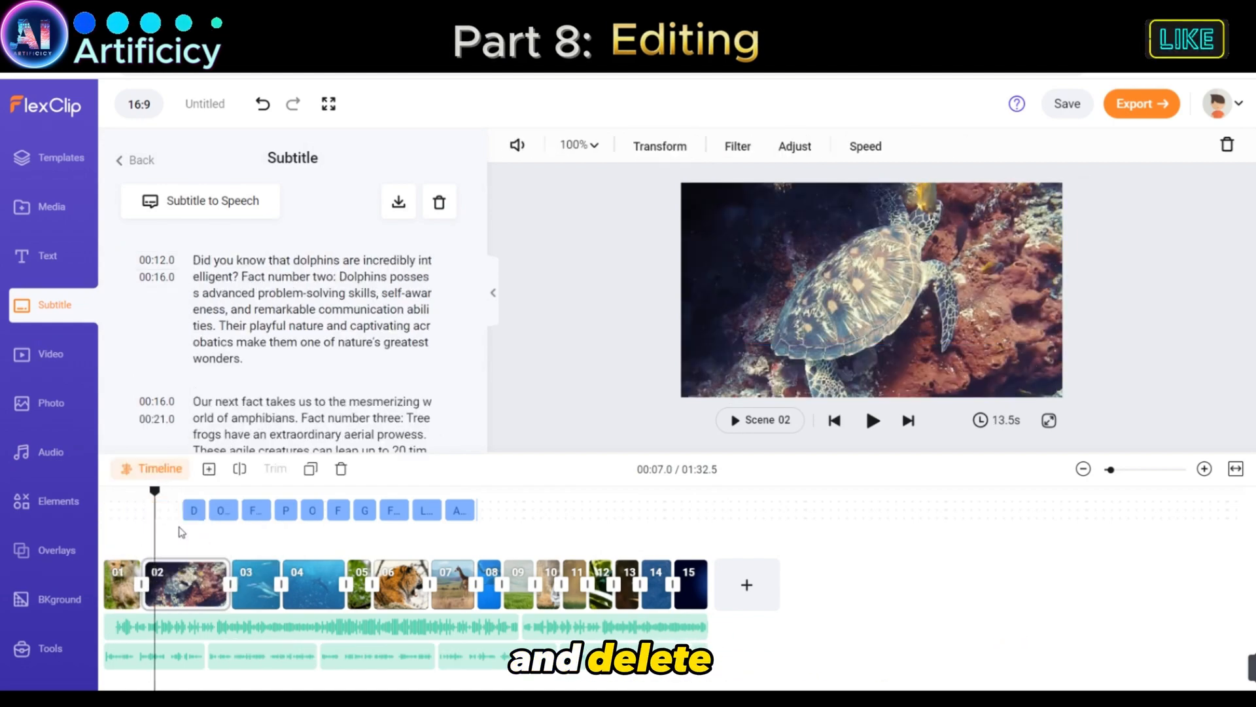
pyautogui.click(192, 513)
pyautogui.press('Delete')
pyautogui.click(221, 510)
pyautogui.press('Delete')
pyautogui.click(256, 509)
pyautogui.press('Delete')
pyautogui.press('Delete')
pyautogui.click(340, 513)
pyautogui.press('Delete')
pyautogui.click(373, 511)
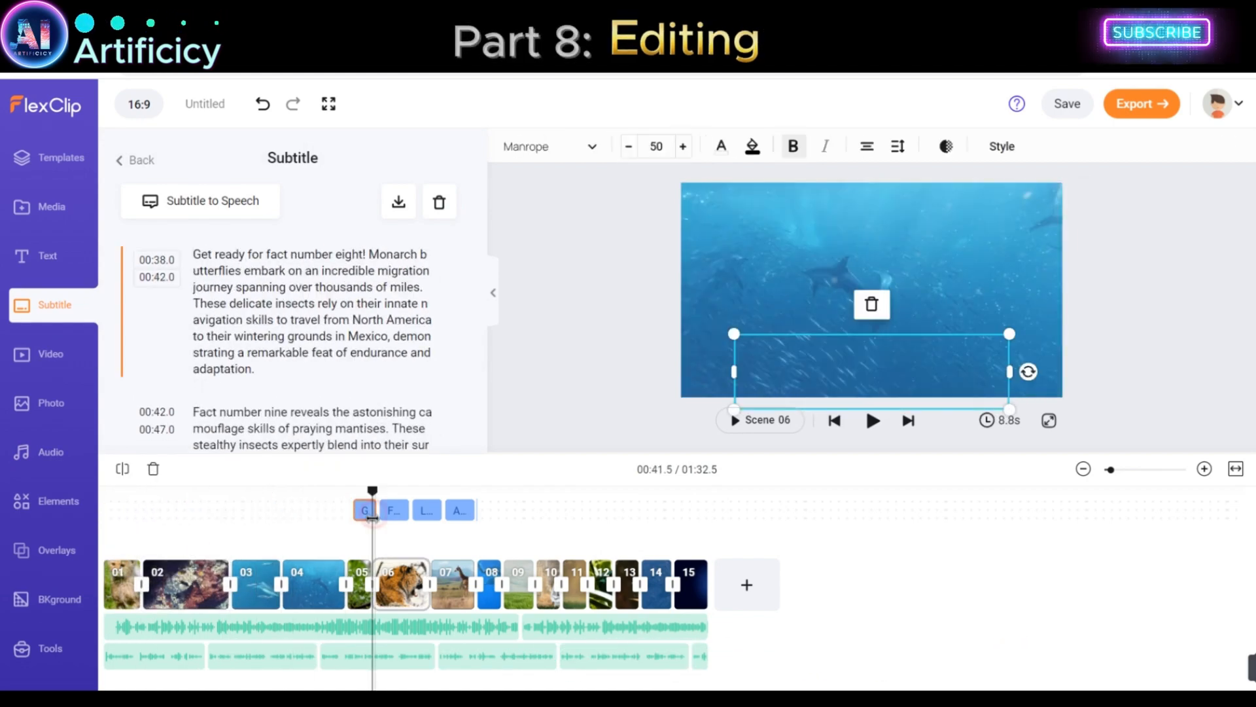
pyautogui.press('Delete')
pyautogui.click(398, 512)
pyautogui.press('Delete')
# Step: Set up Auto AI Subtitle with English (United States) as the language and All (Scene + Audio) as the content
pyautogui.click(108, 511)
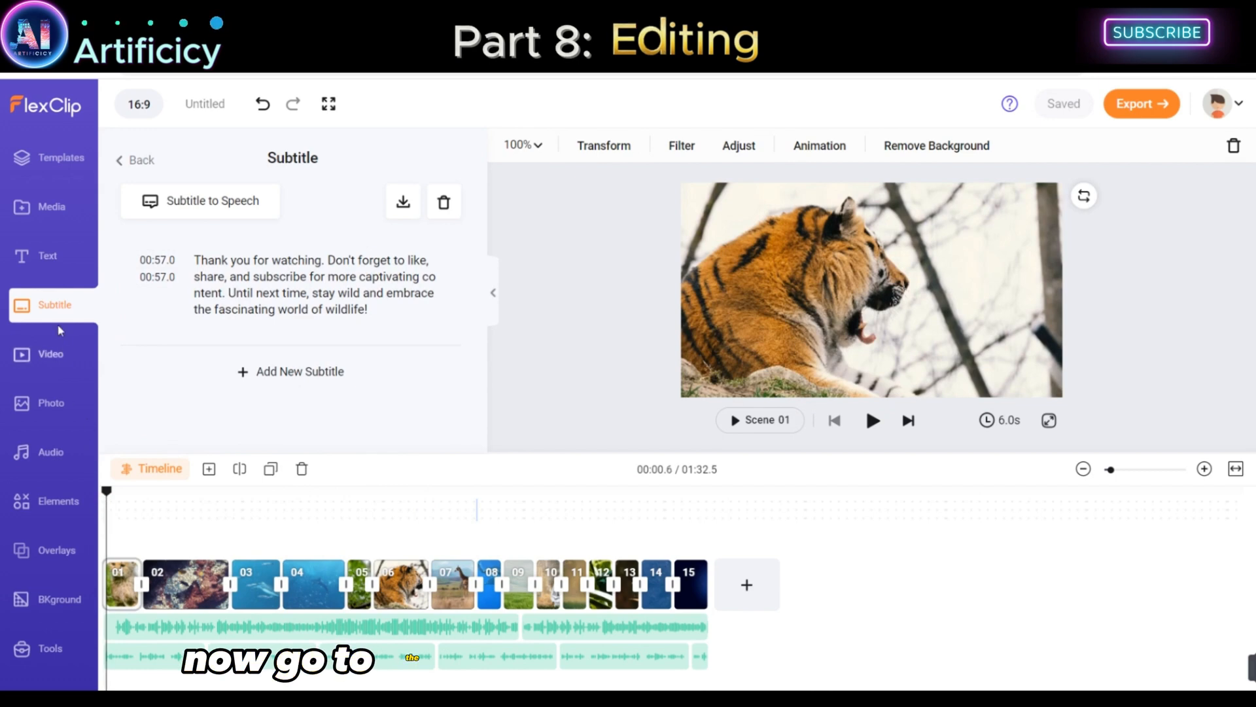
pyautogui.click(193, 582)
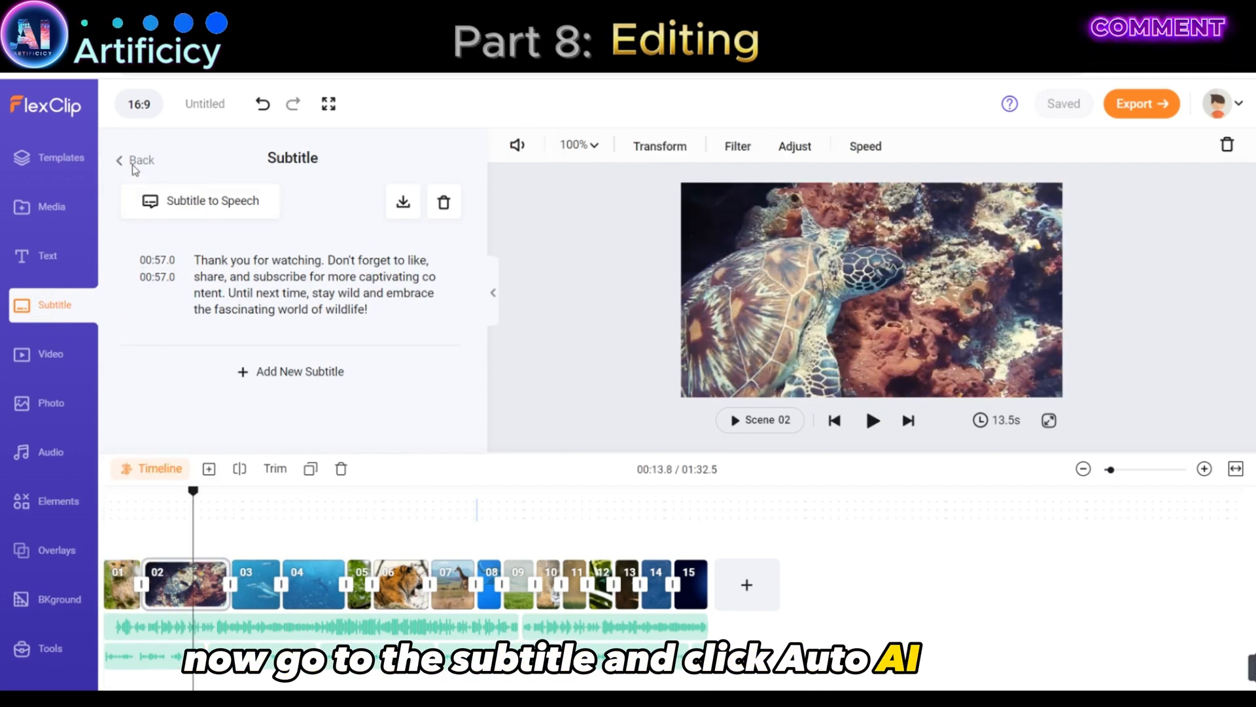
pyautogui.click(134, 164)
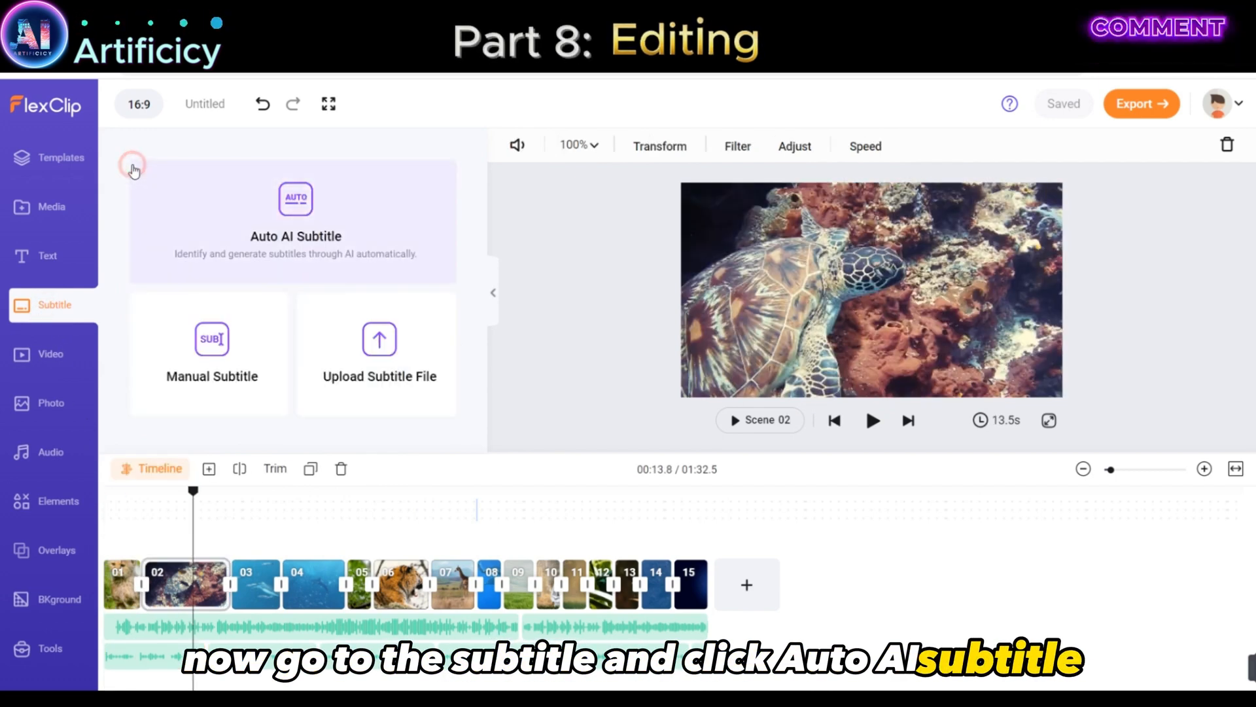
pyautogui.click(296, 239)
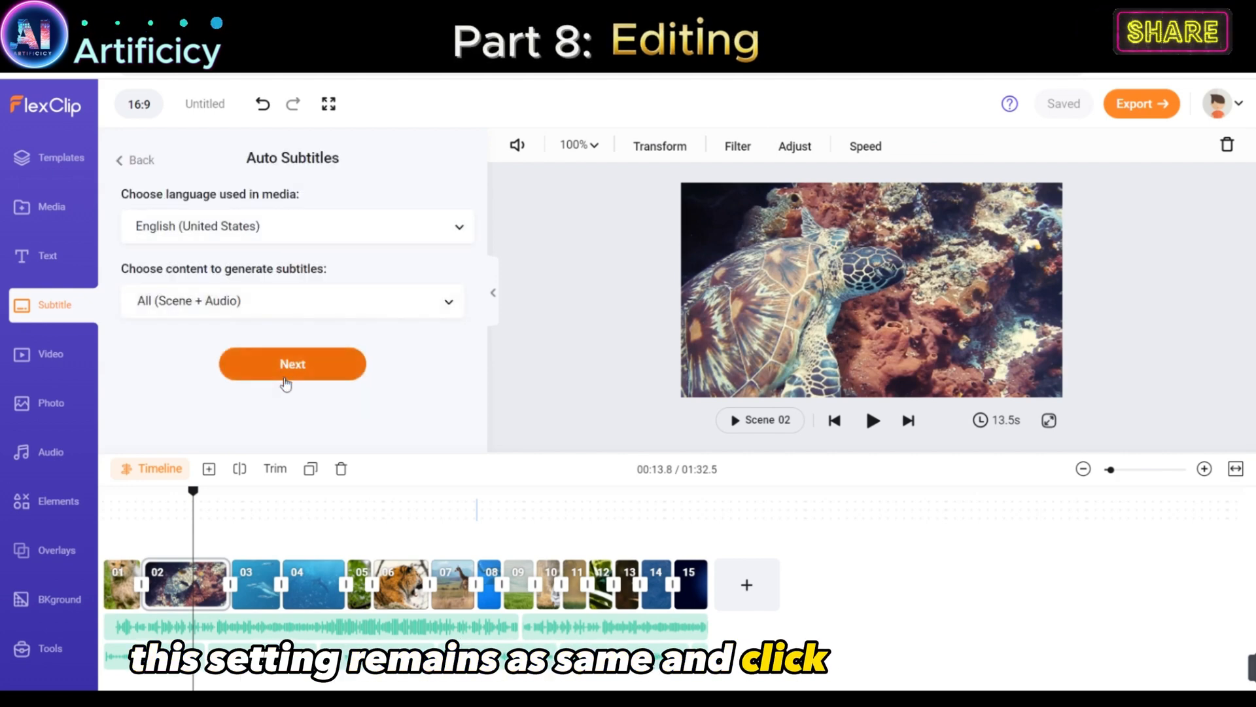
pyautogui.click(308, 376)
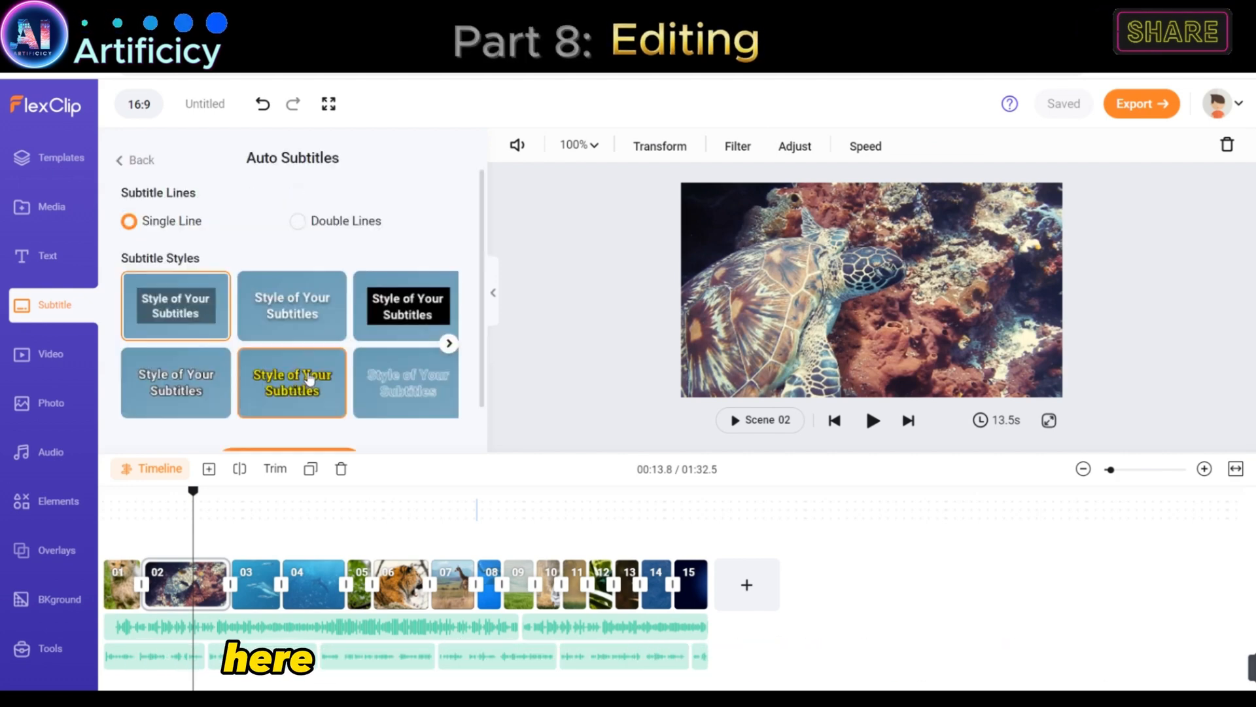
# Step: Choose Single Line subtitles with the white text on translucent grey box style and generate them
pyautogui.click(347, 222)
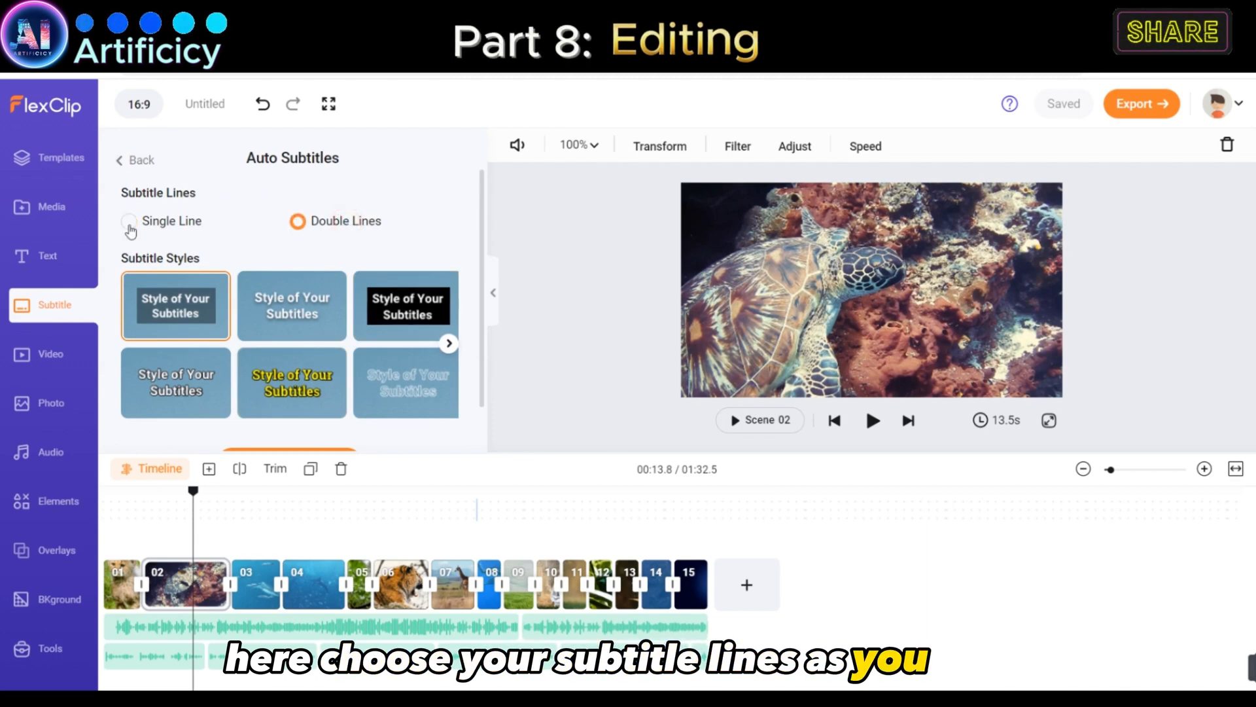
pyautogui.click(130, 224)
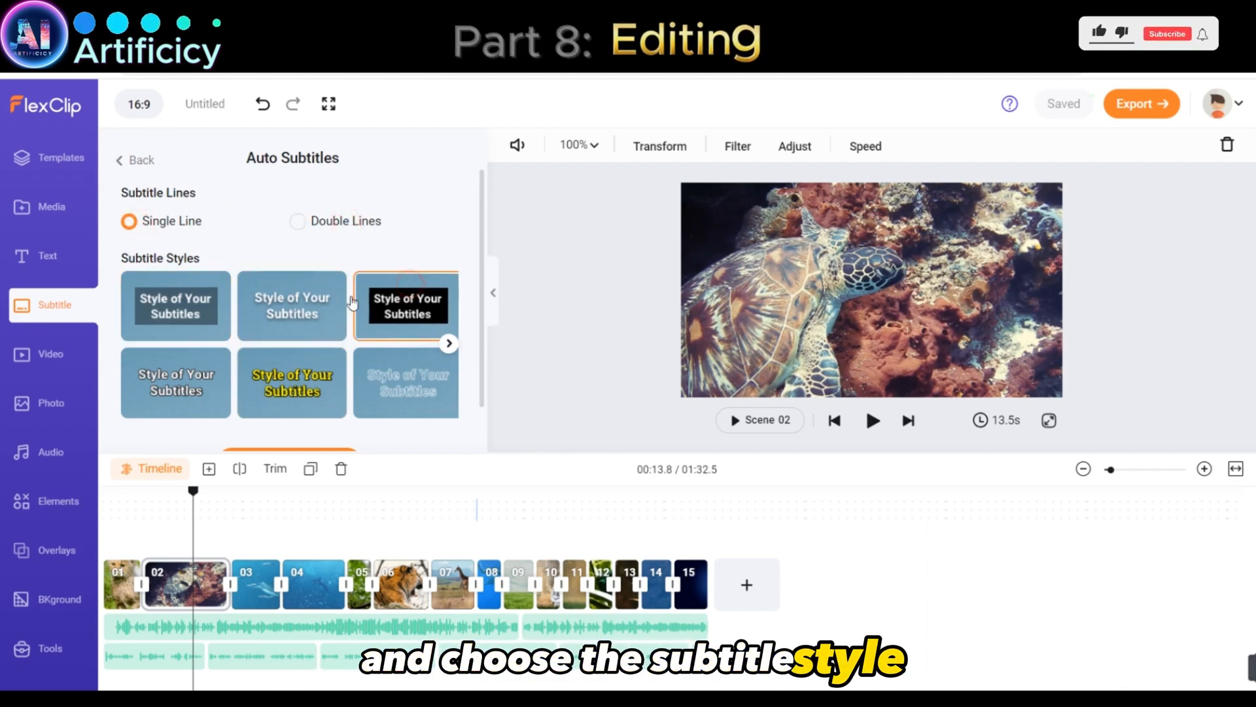
pyautogui.click(191, 308)
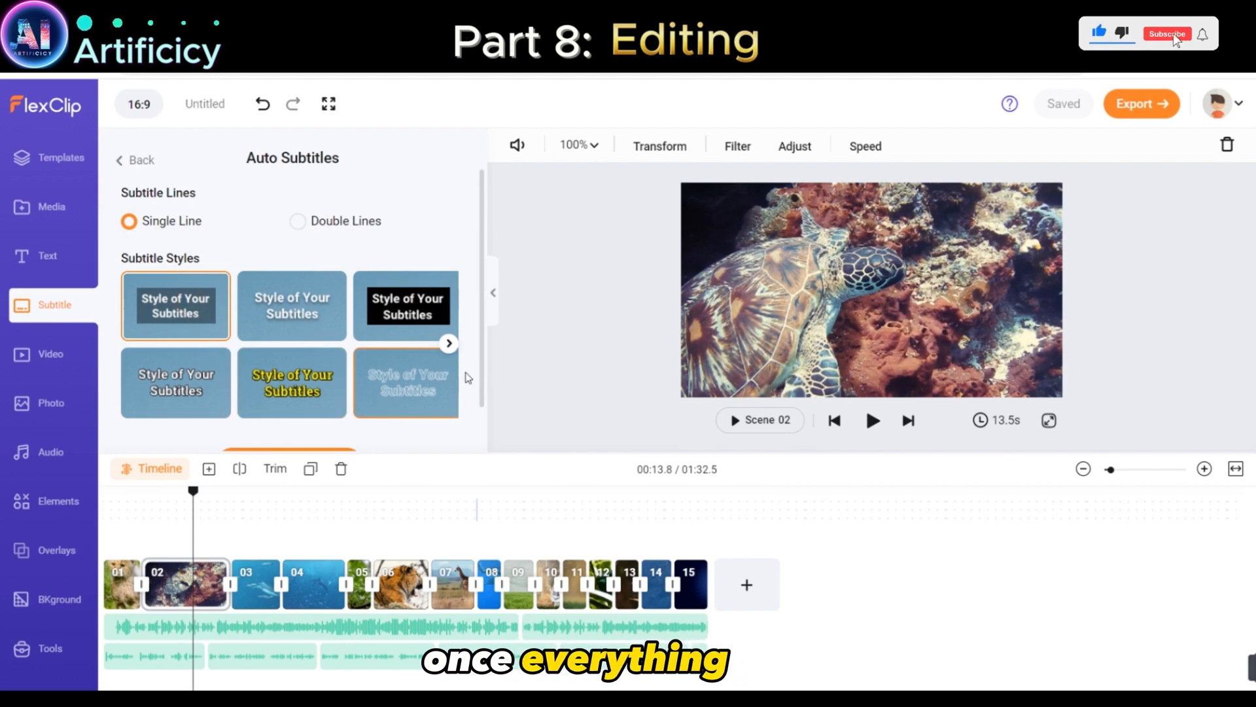
pyautogui.moveTo(483, 339); pyautogui.dragTo(483, 379)
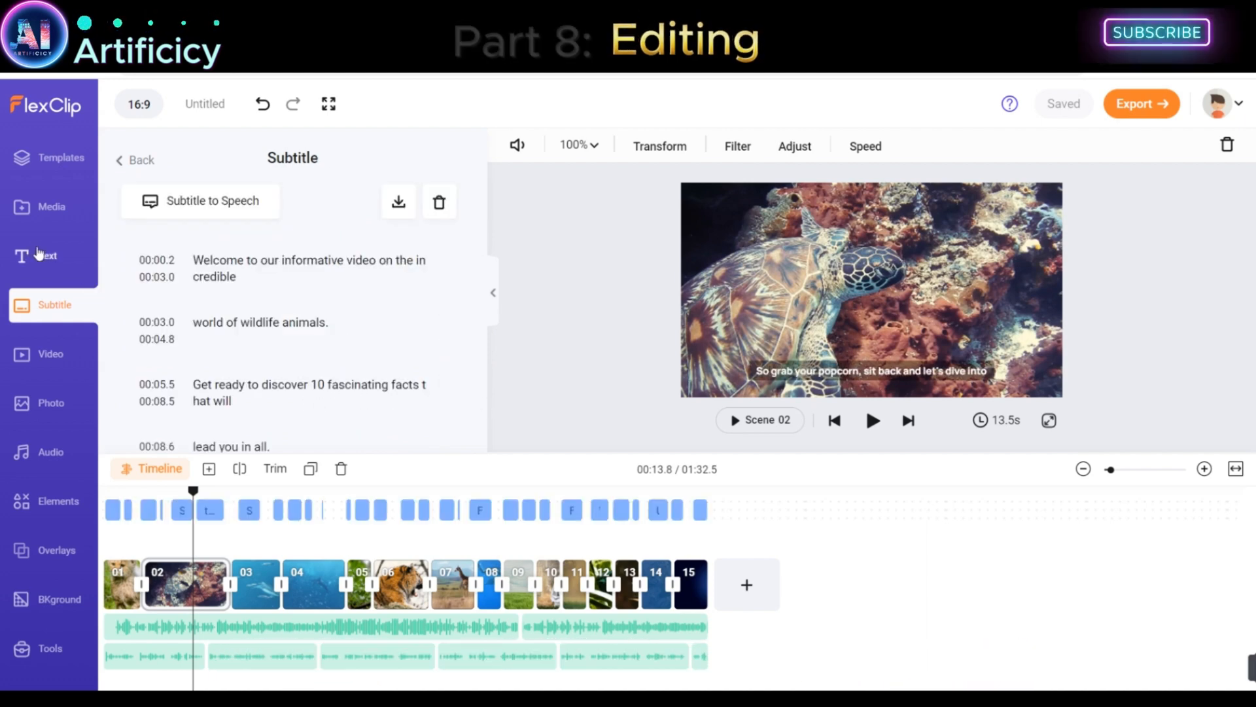
# Step: Look through the text, photo, element, overlay and background libraries
pyautogui.click(37, 252)
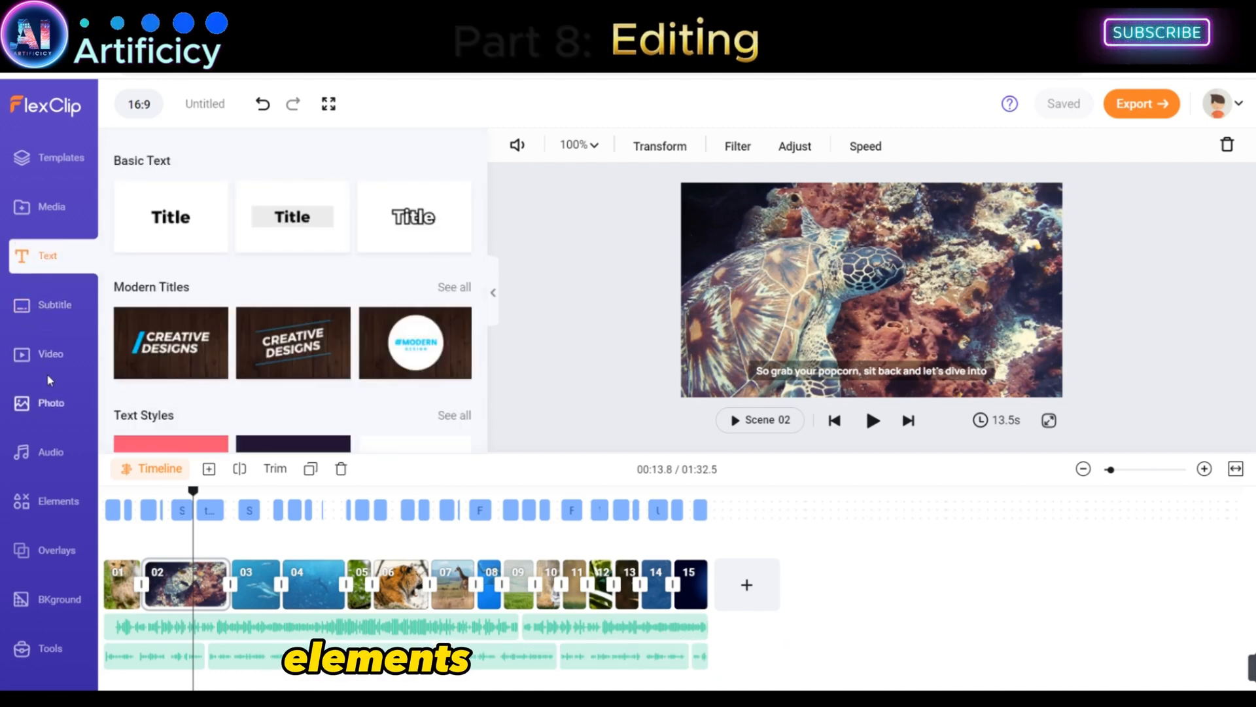
pyautogui.click(46, 411)
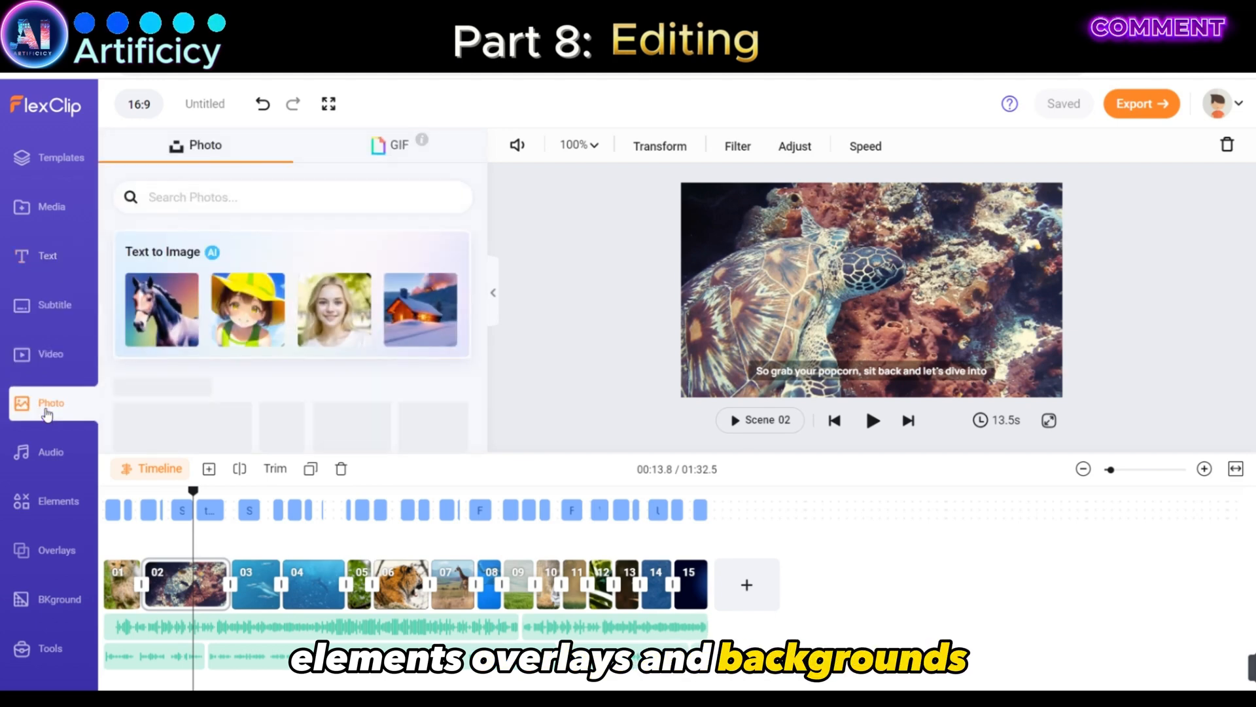
pyautogui.click(53, 502)
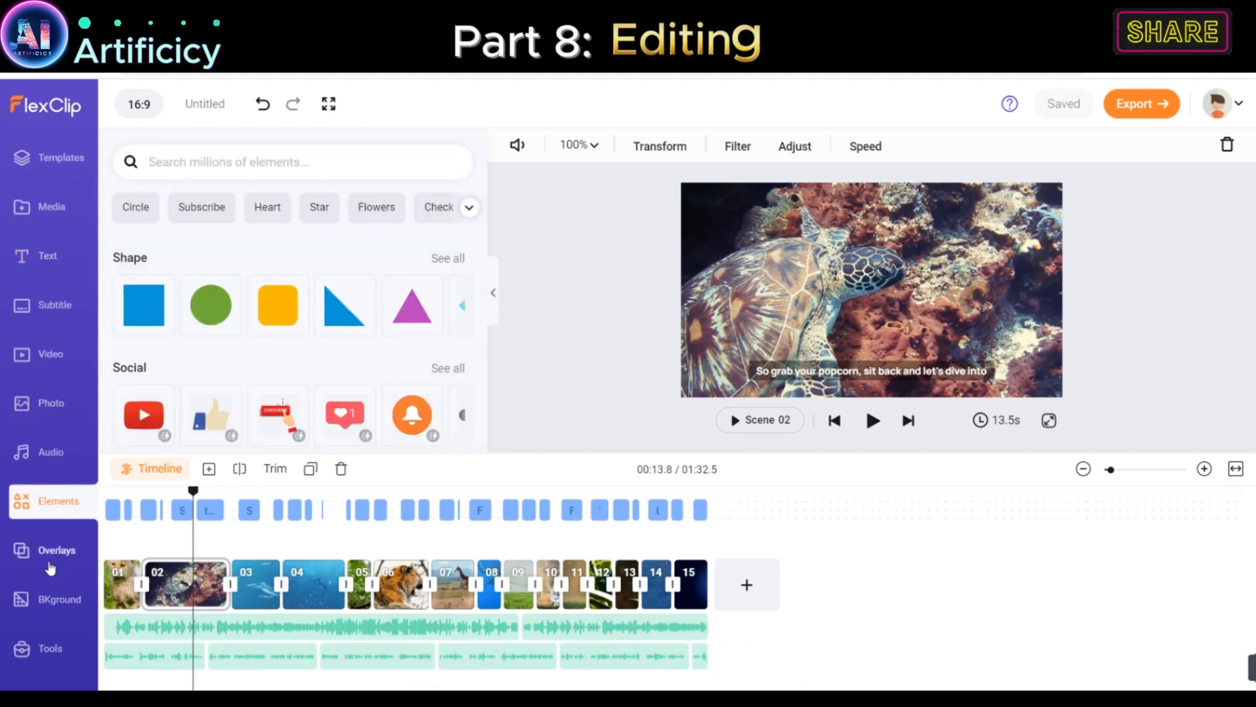
pyautogui.click(54, 547)
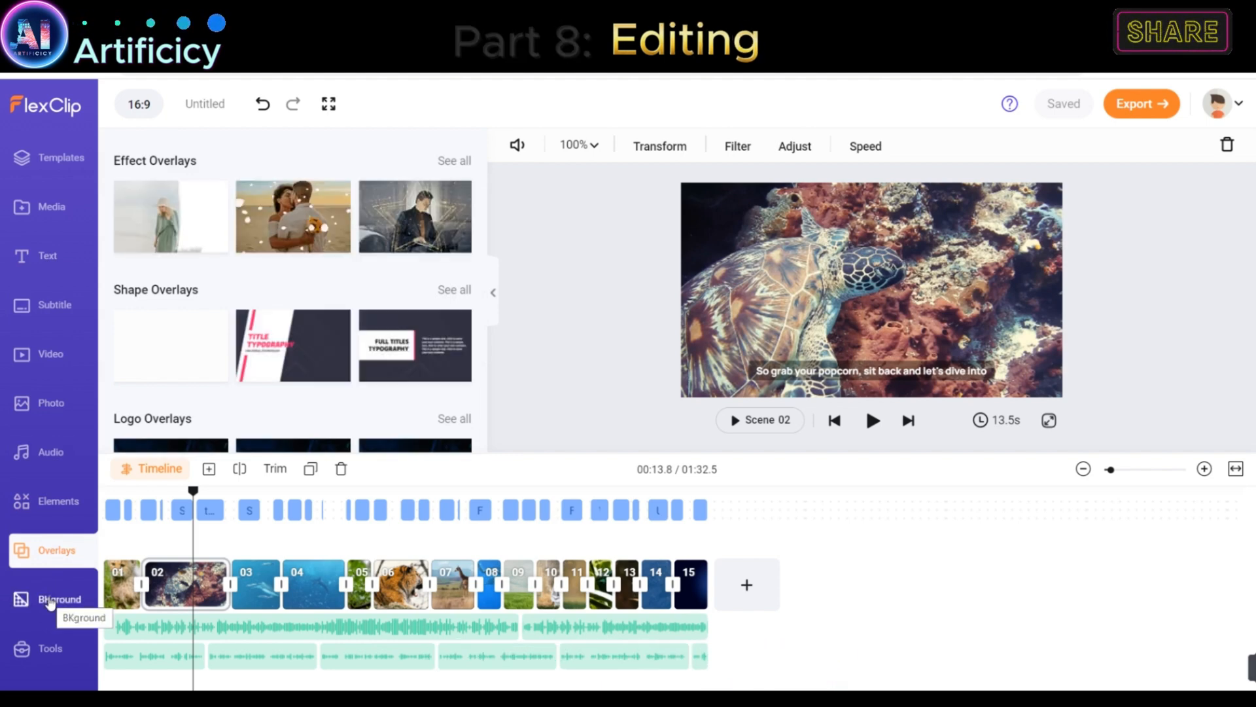
pyautogui.click(52, 598)
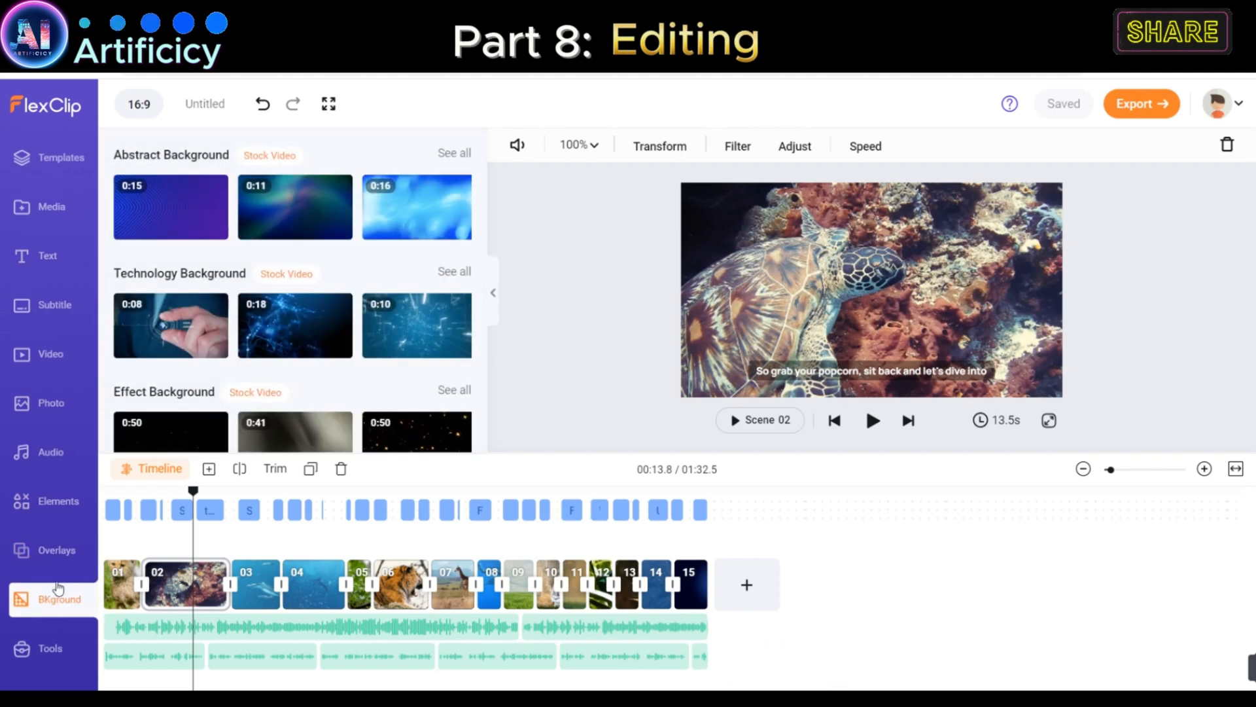
# Step: Play the opening of the video from the first scene to check the speech and subtitles
pyautogui.click(108, 490)
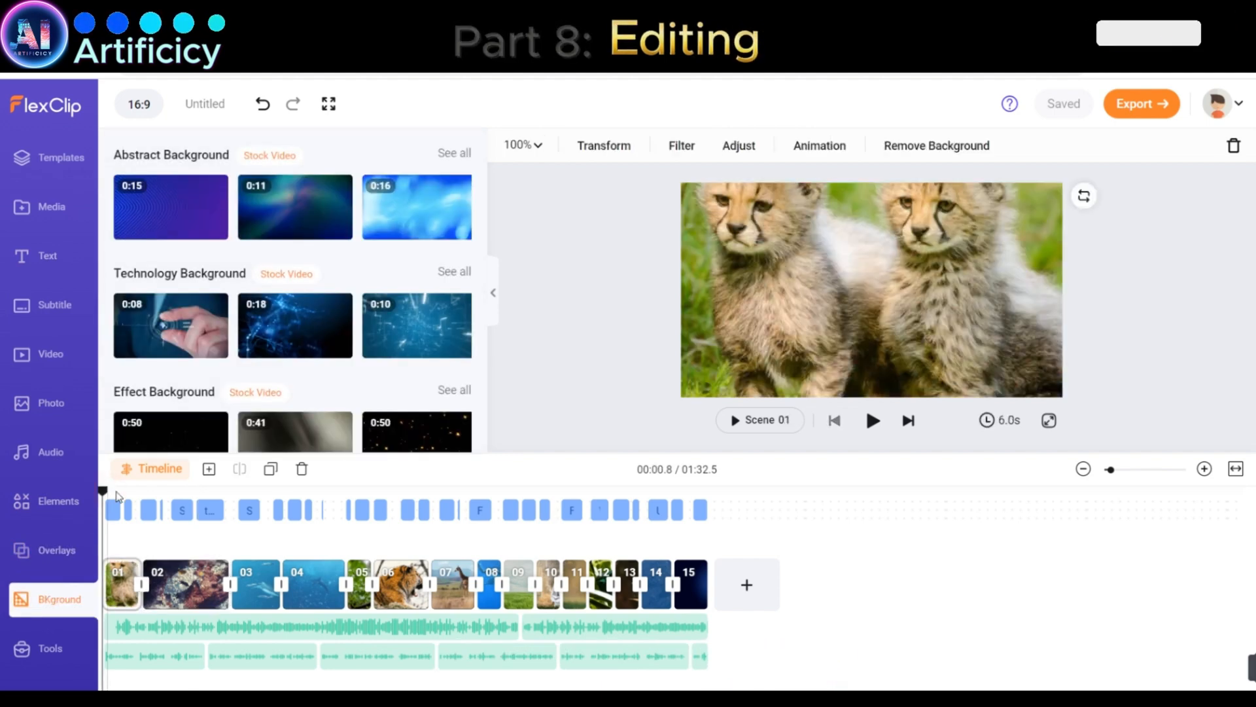
pyautogui.click(873, 421)
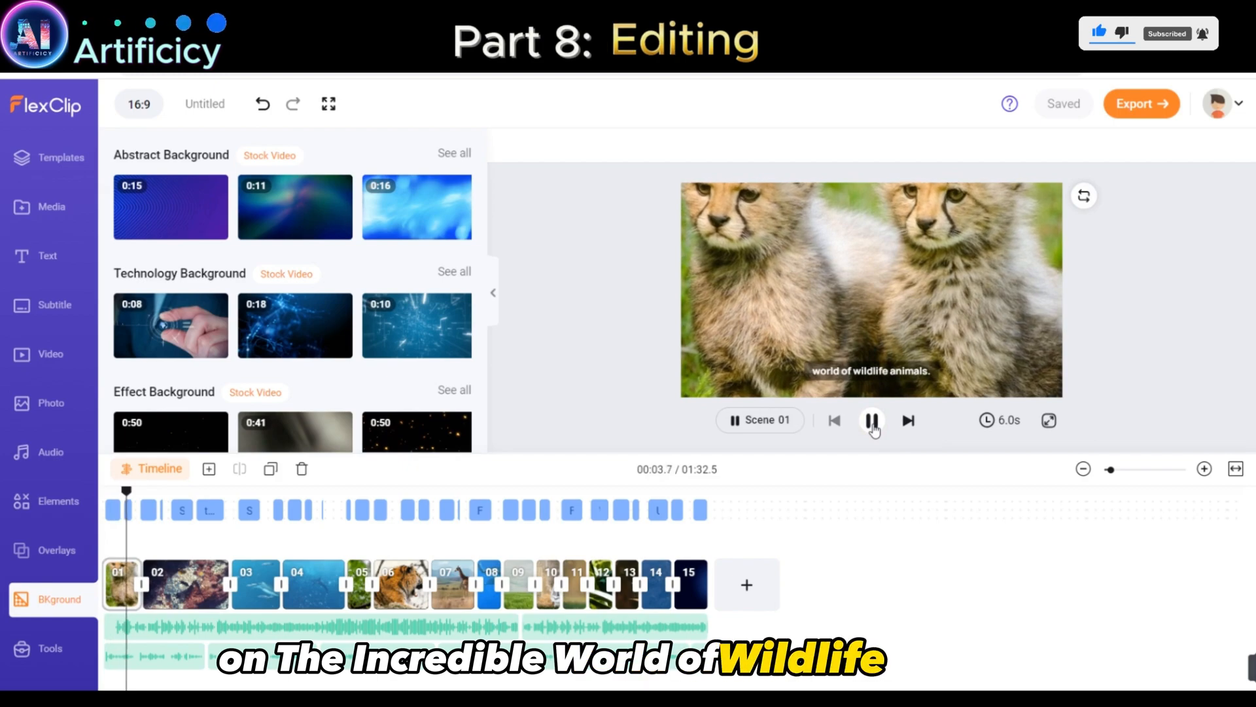
pyautogui.click(872, 424)
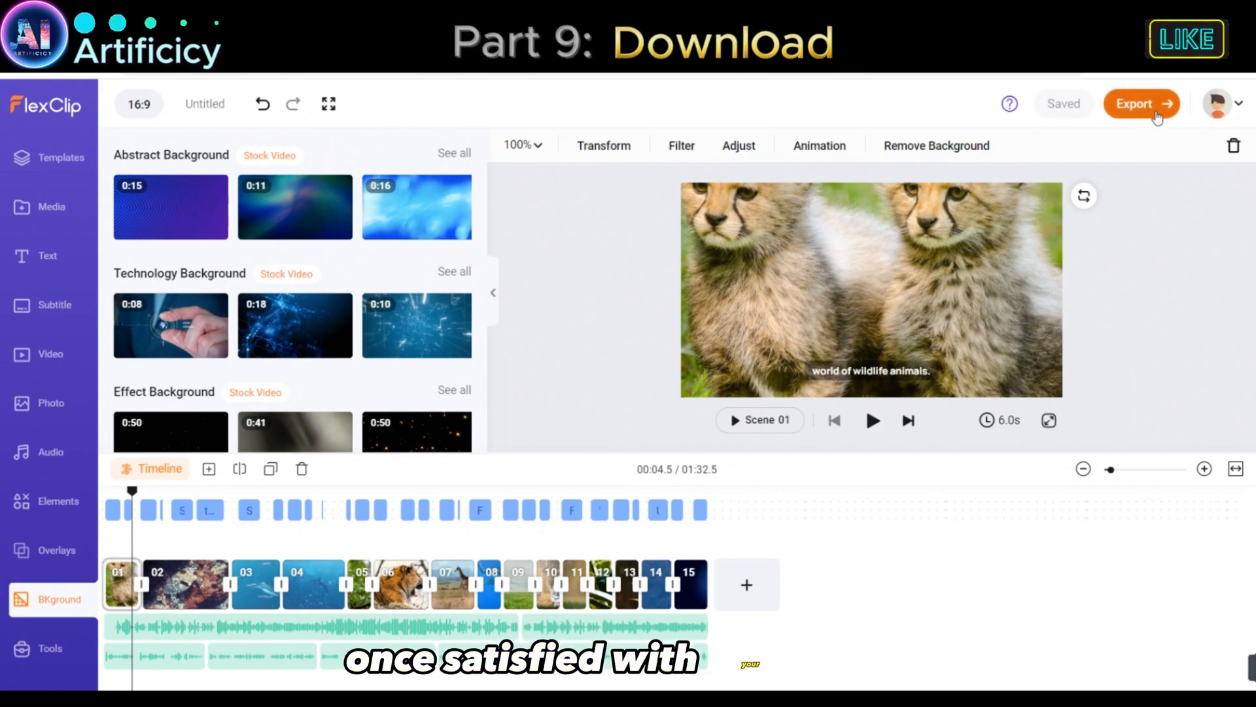
# Step: Export the project as a 1080p video
pyautogui.click(1142, 105)
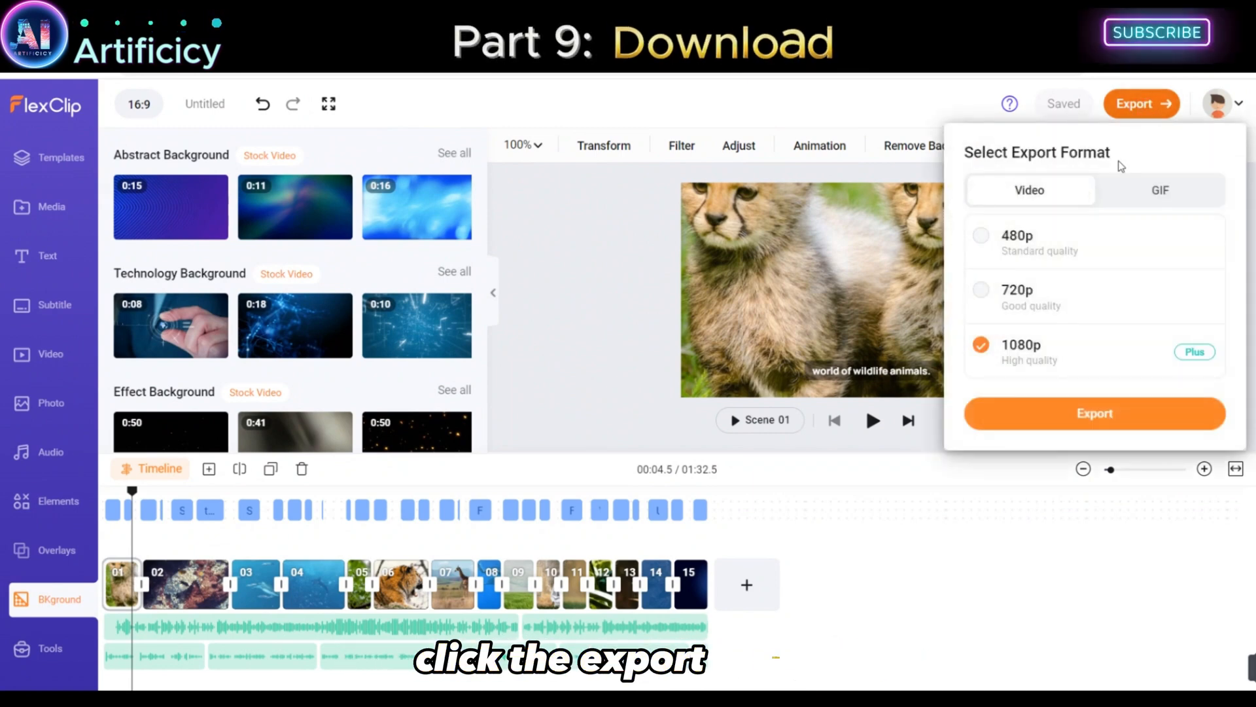
pyautogui.click(1001, 291)
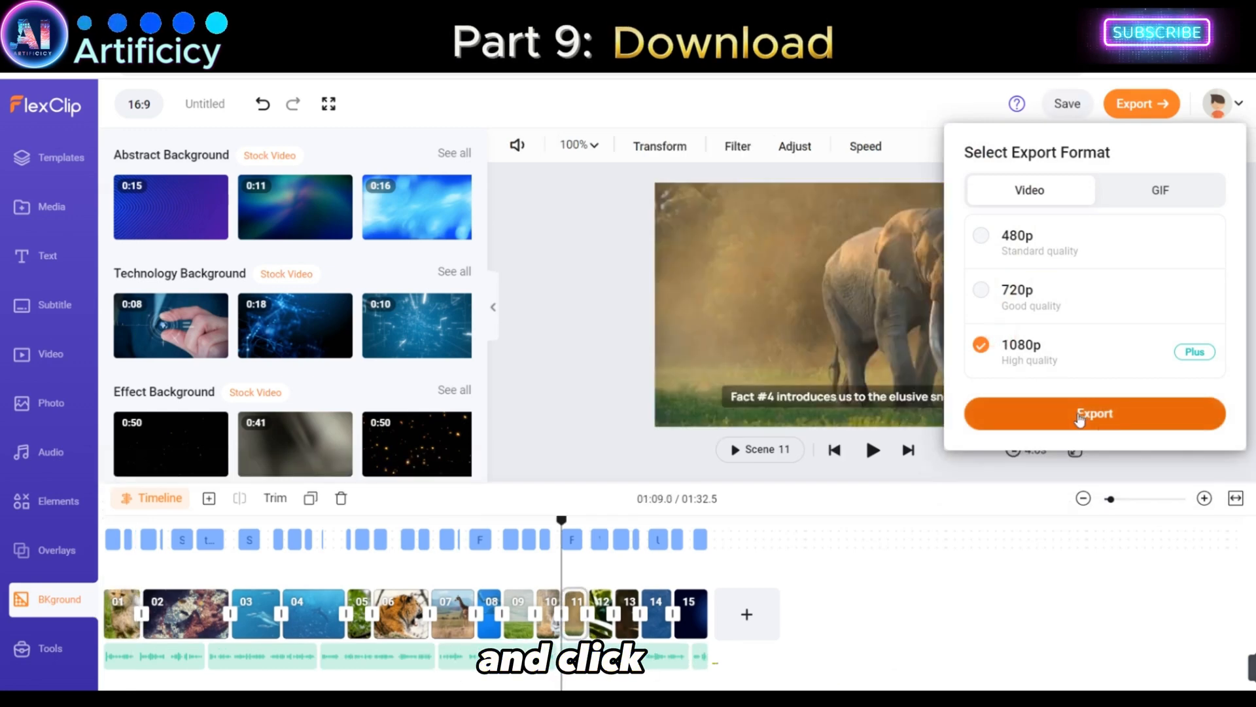
pyautogui.click(1102, 415)
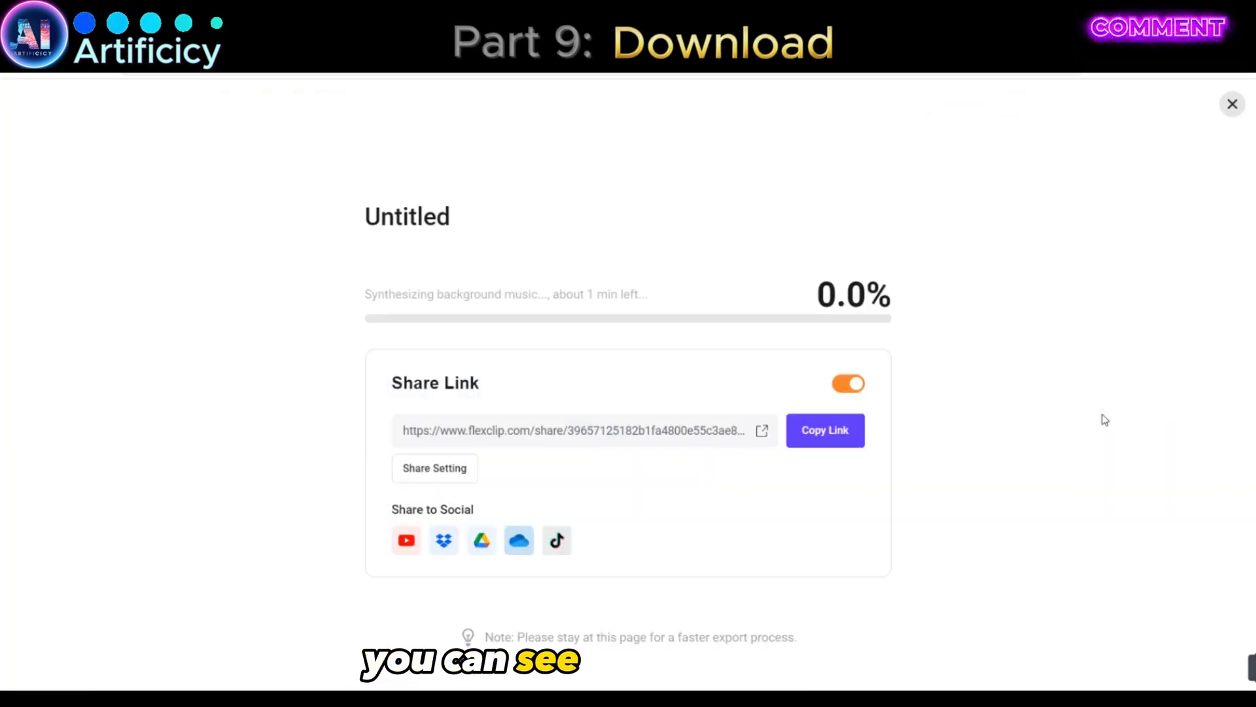